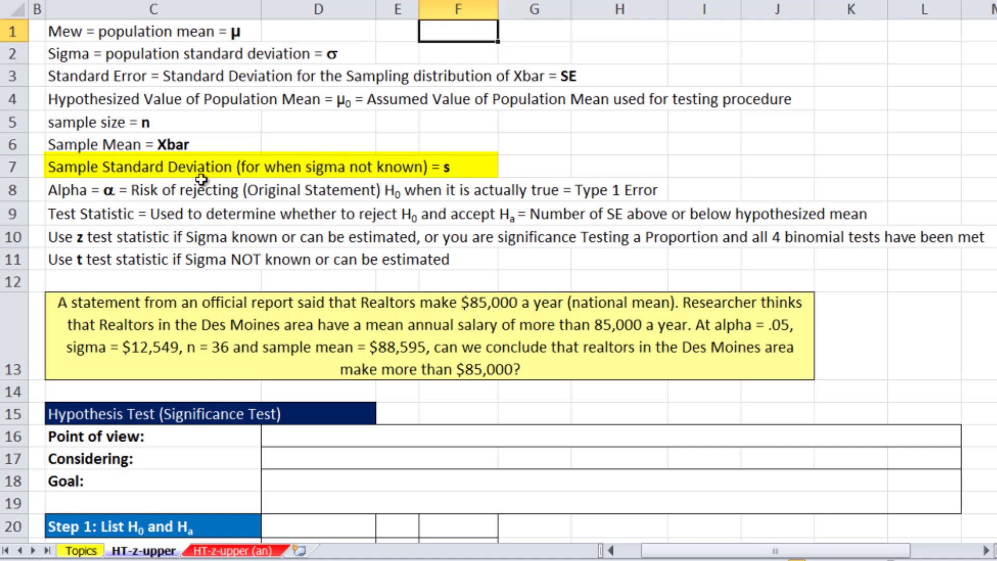
# Scroll down to the Realtors problem and select cell B16 beside the Point of view label
pyautogui.click(522, 168)
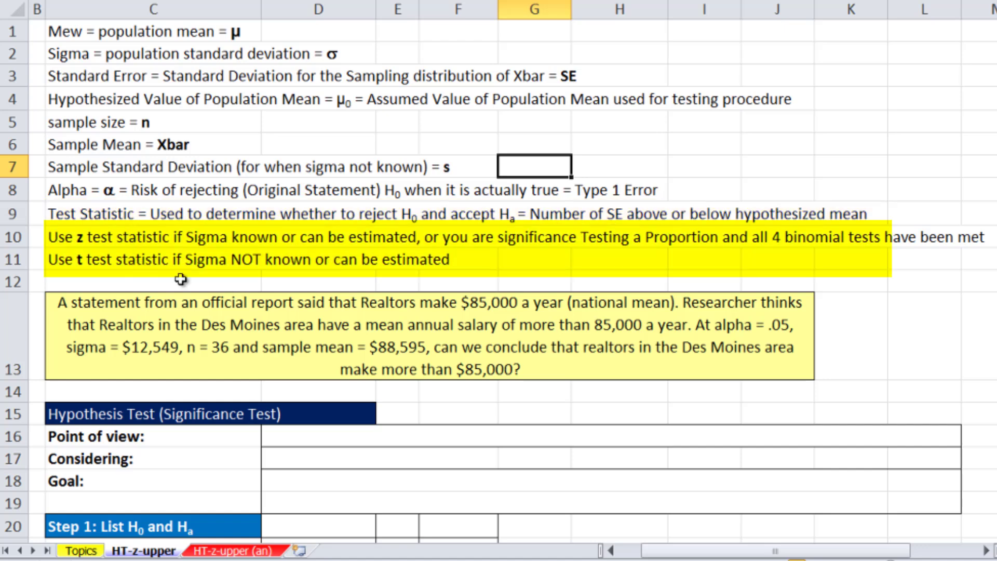
pyautogui.scroll(-4, 104, 77)
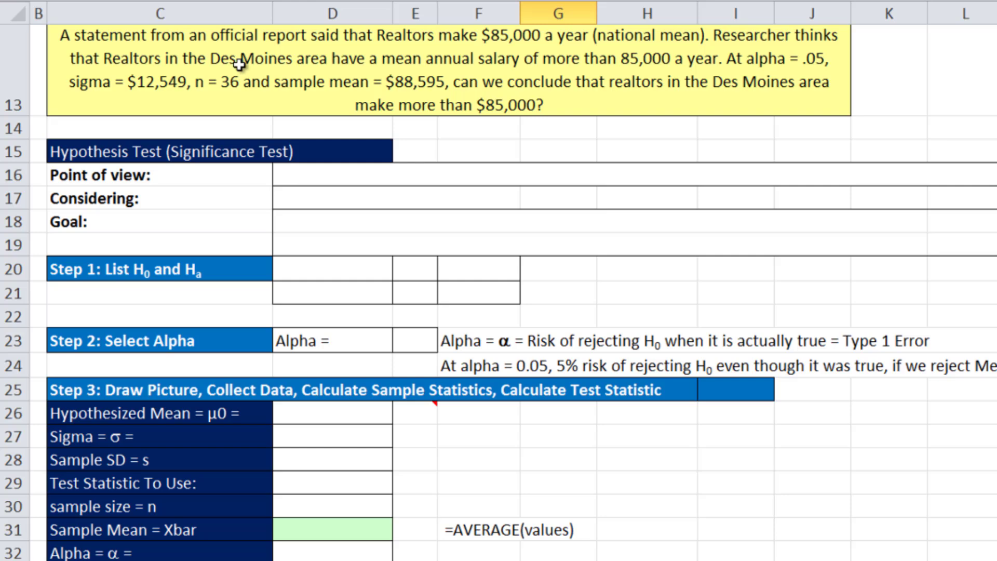
pyautogui.click(162, 177)
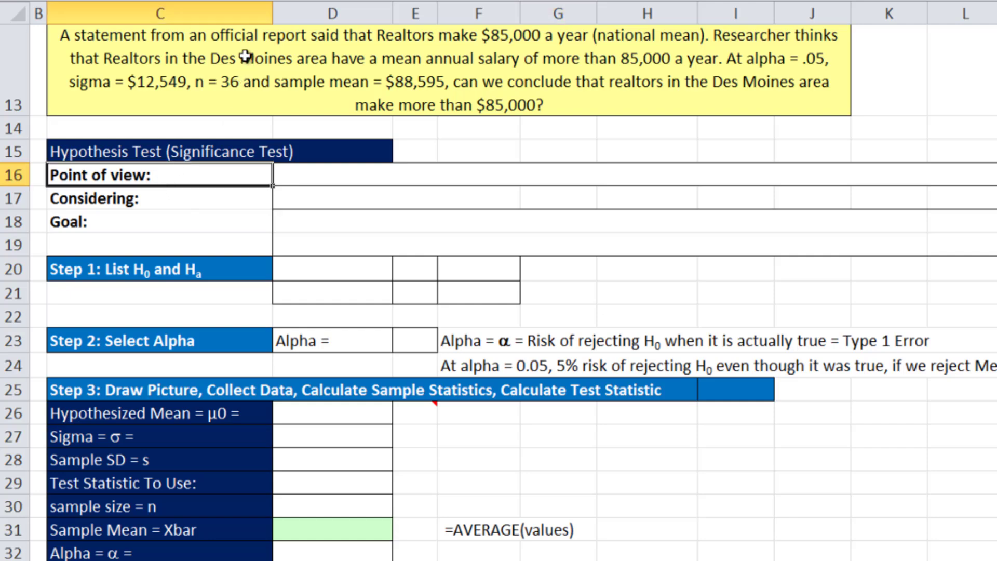
pyautogui.click(35, 179)
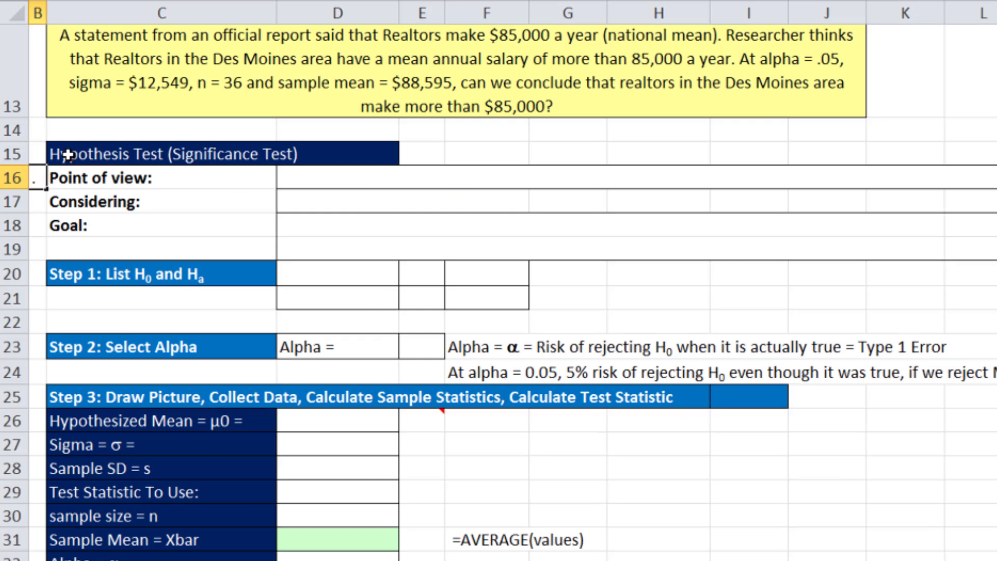
# Enter the Point of view, Considering and Goal entries, with Goal Mew > 85000 as a one-tail right test
pyautogui.write('.')
pyautogui.press('Return')
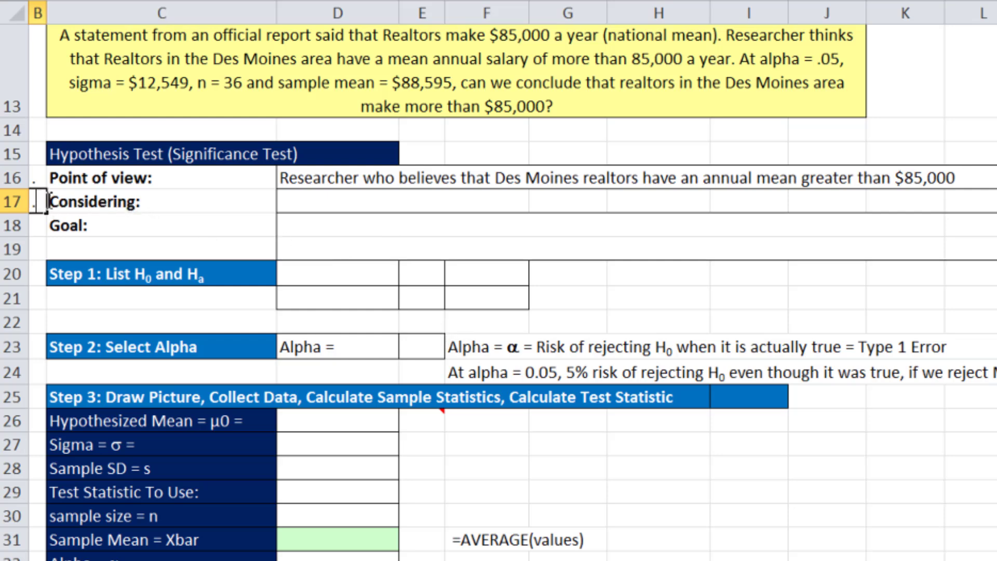
pyautogui.write('.')
pyautogui.press('Return')
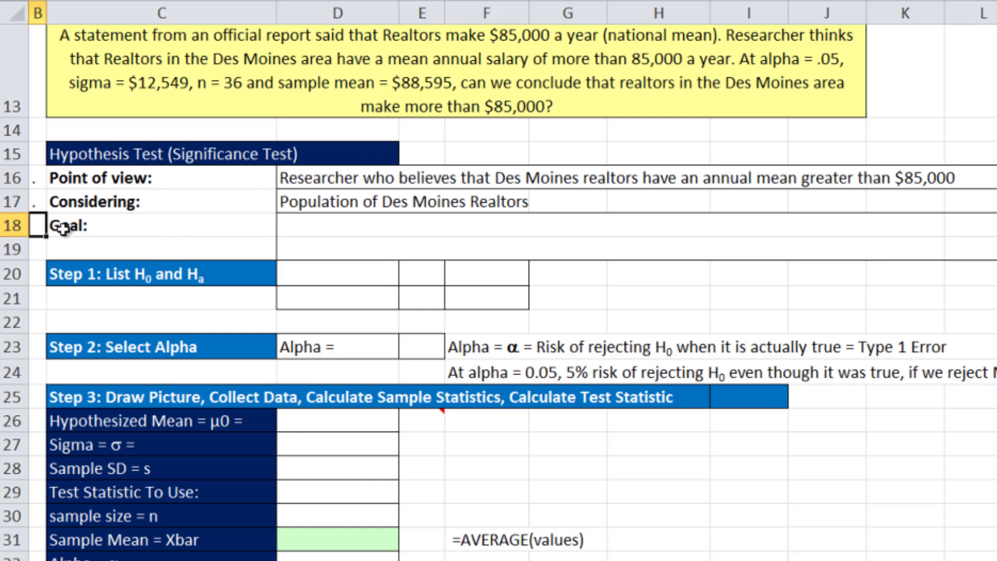
pyautogui.write('.')
pyautogui.press('Return')
pyautogui.write('.')
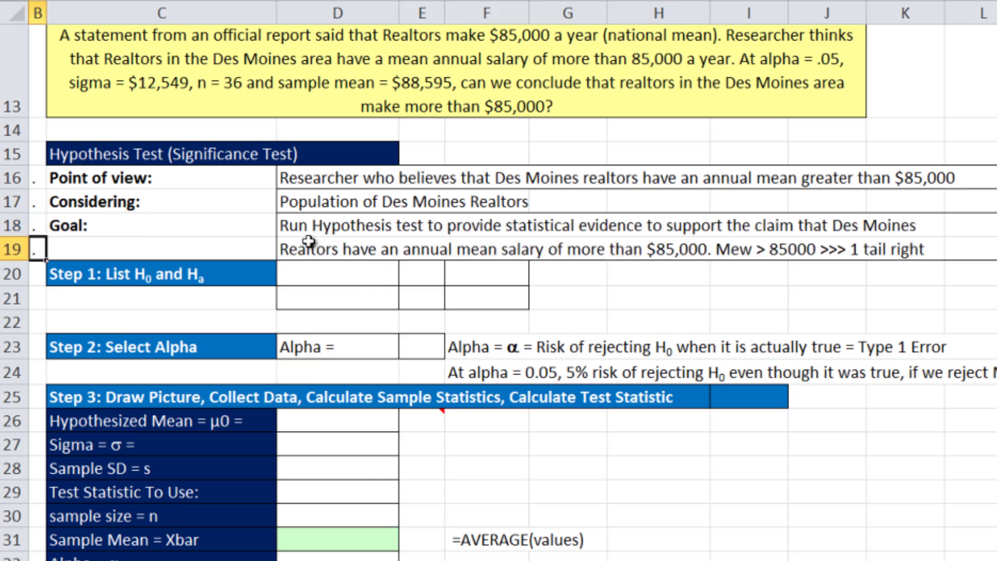
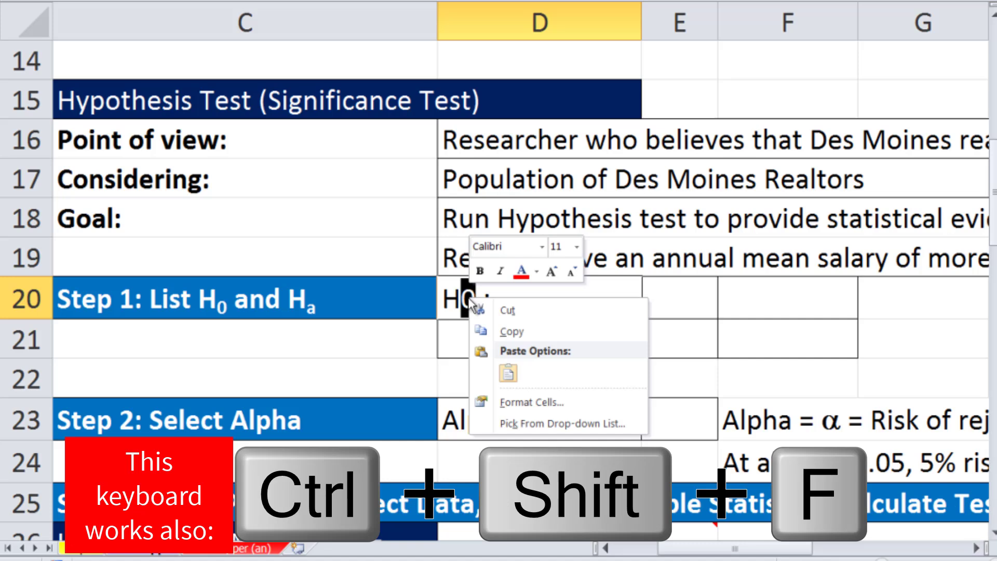
# Subscript the 0 in D20's H0 label via Format Cells, then delete the stray 'Mew' typed afterwards
pyautogui.click(522, 403)
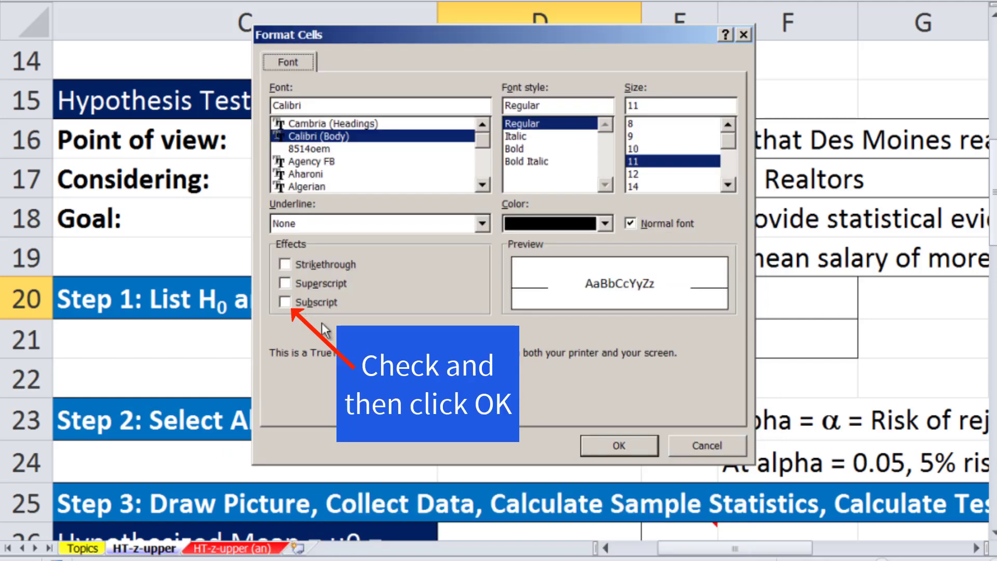
pyautogui.click(303, 413)
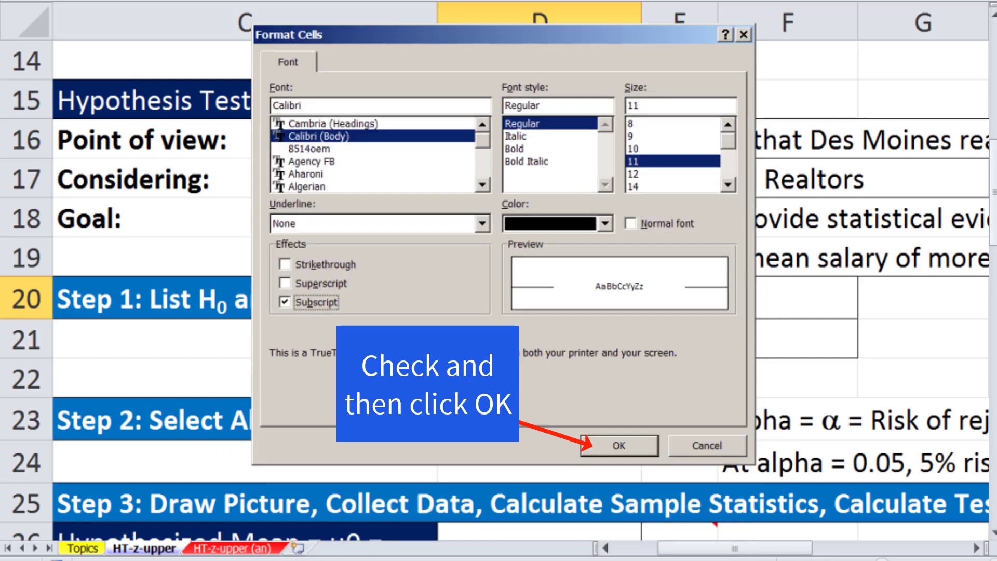
pyautogui.click(619, 445)
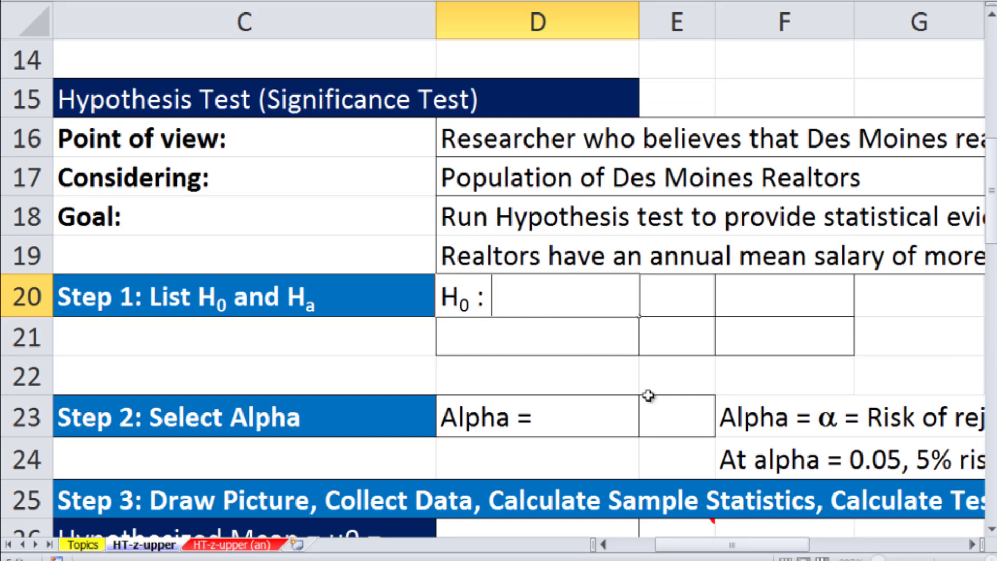
pyautogui.write('Mew')
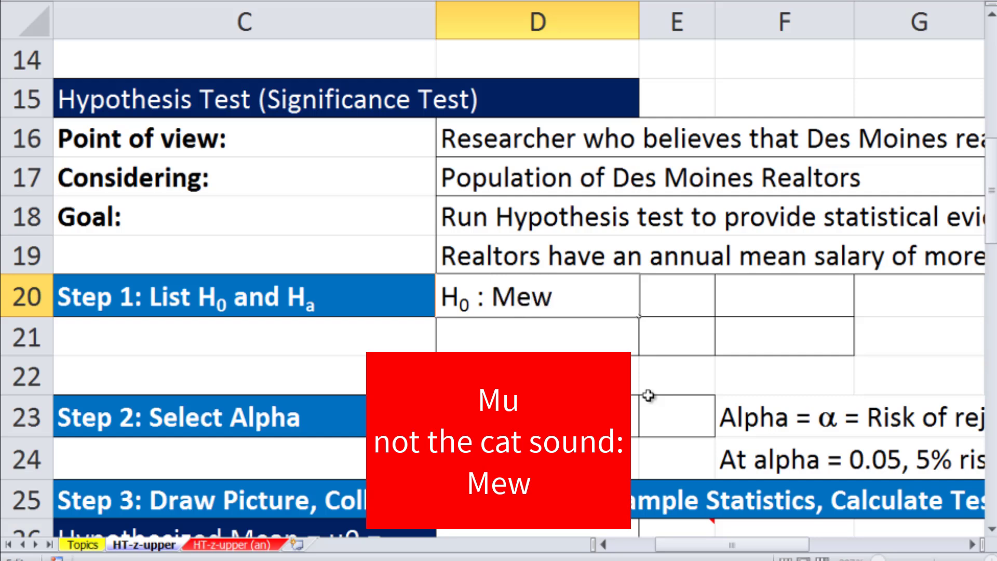
pyautogui.press('BackSpace')
pyautogui.press('BackSpace')
pyautogui.press('BackSpace')
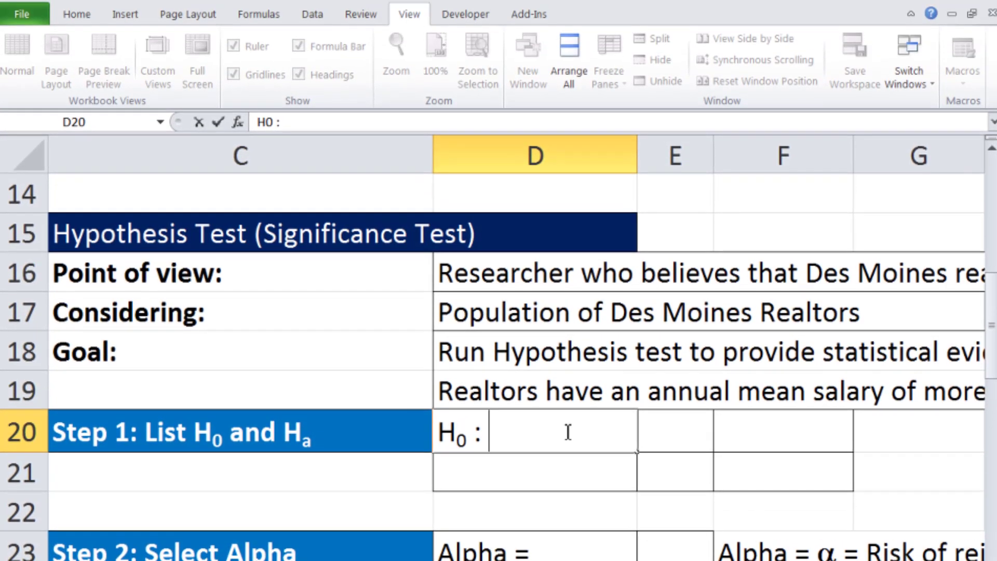
# Insert μ from Insert > Symbol after 'H0 :' in D20 and commit the entry
pyautogui.click(86, 14)
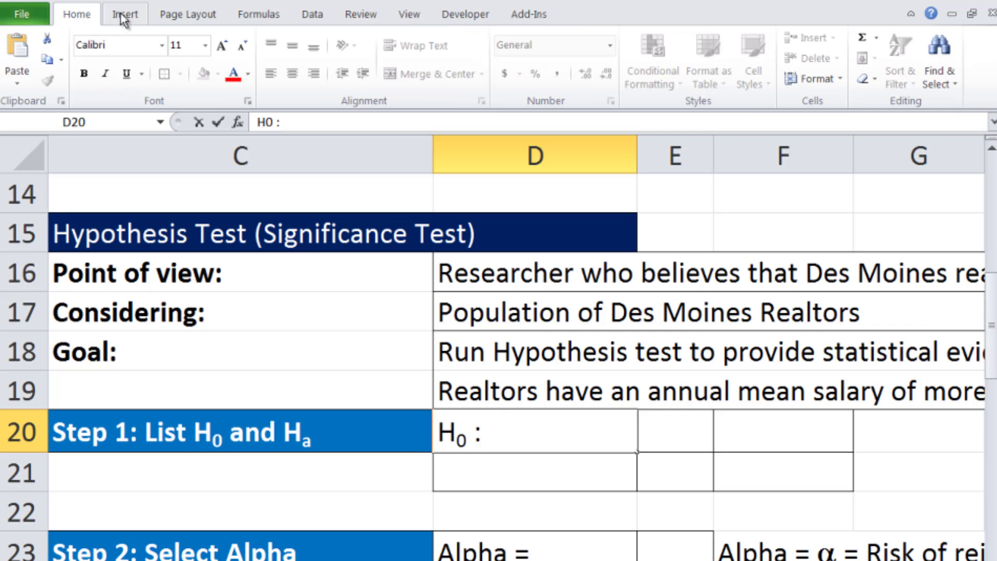
pyautogui.click(137, 15)
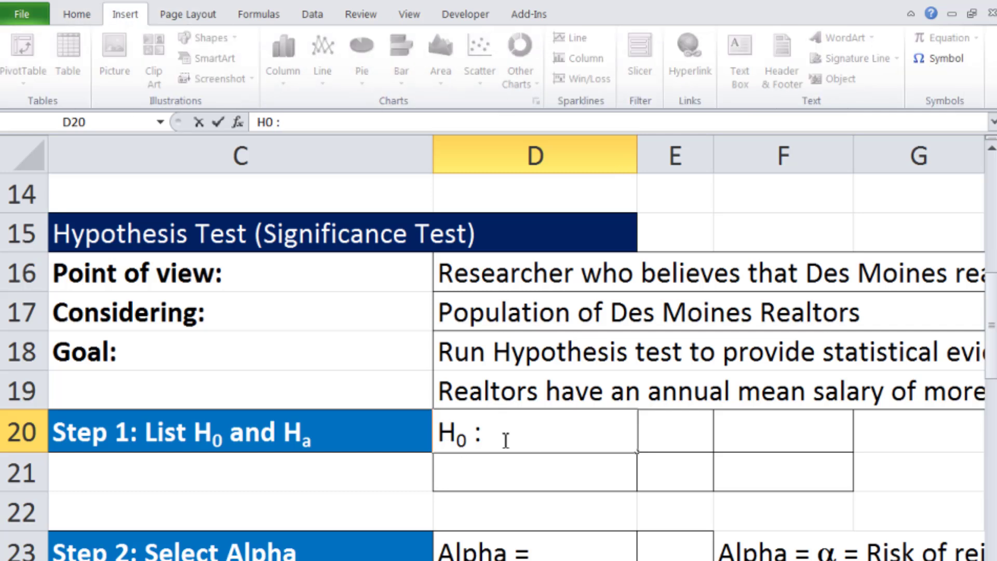
pyautogui.click(946, 58)
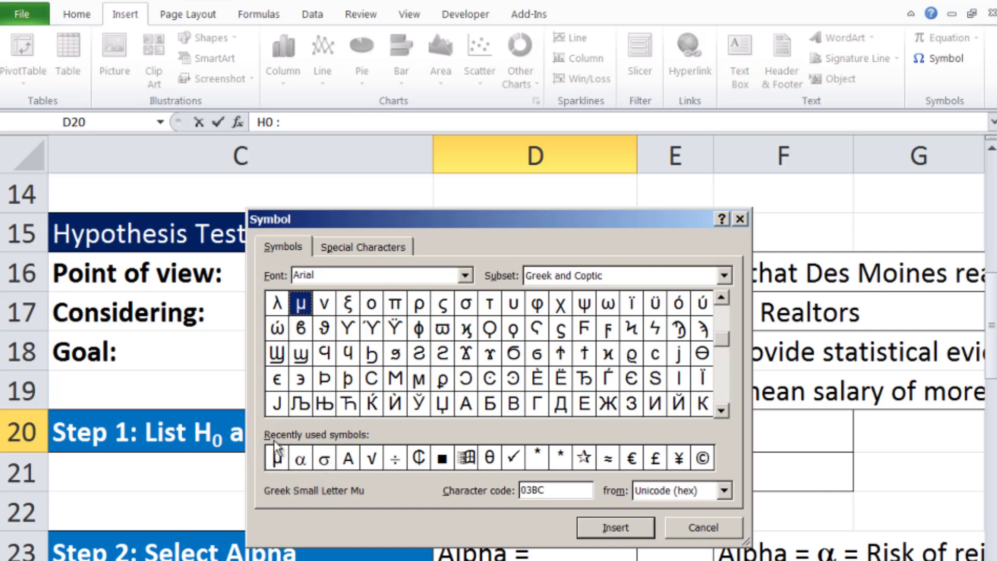
pyautogui.click(281, 463)
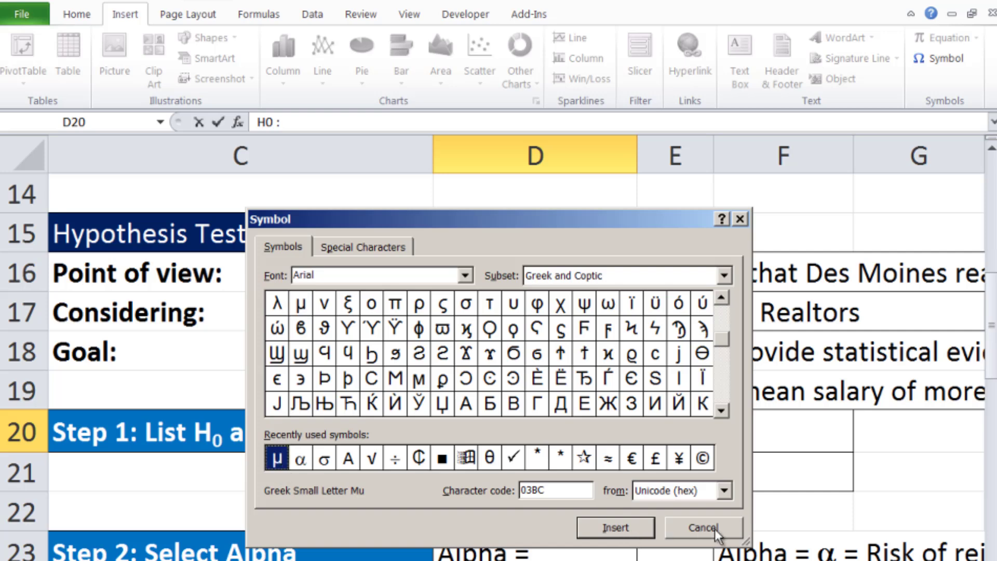
pyautogui.press('Return')
pyautogui.hotkey('ctrl', 'Return')
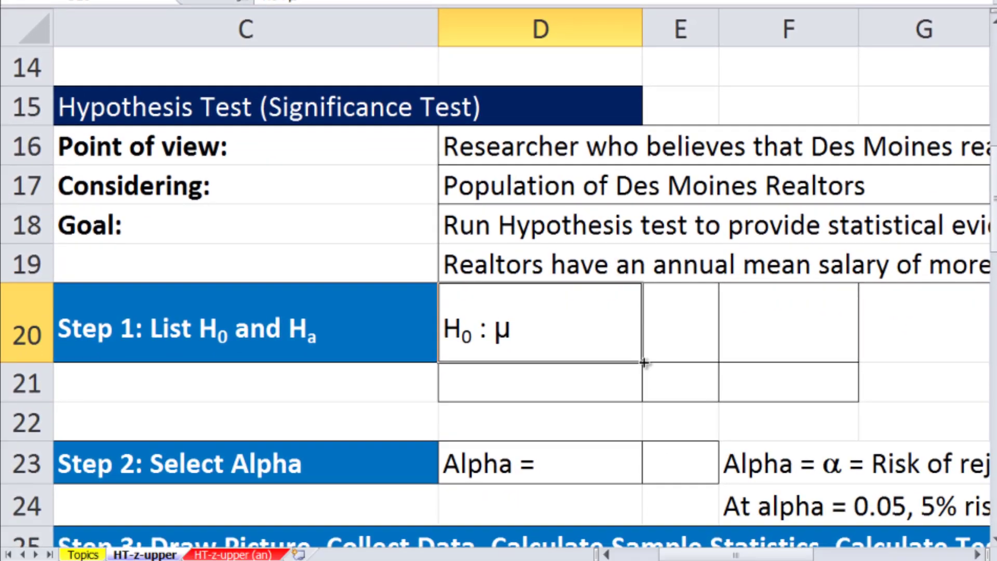
# Fill D20 down to D21 and replace the subscript 0 with a, giving 'Ha : μ'
pyautogui.moveTo(638, 440); pyautogui.dragTo(620, 481)
pyautogui.doubleClick(469, 415)
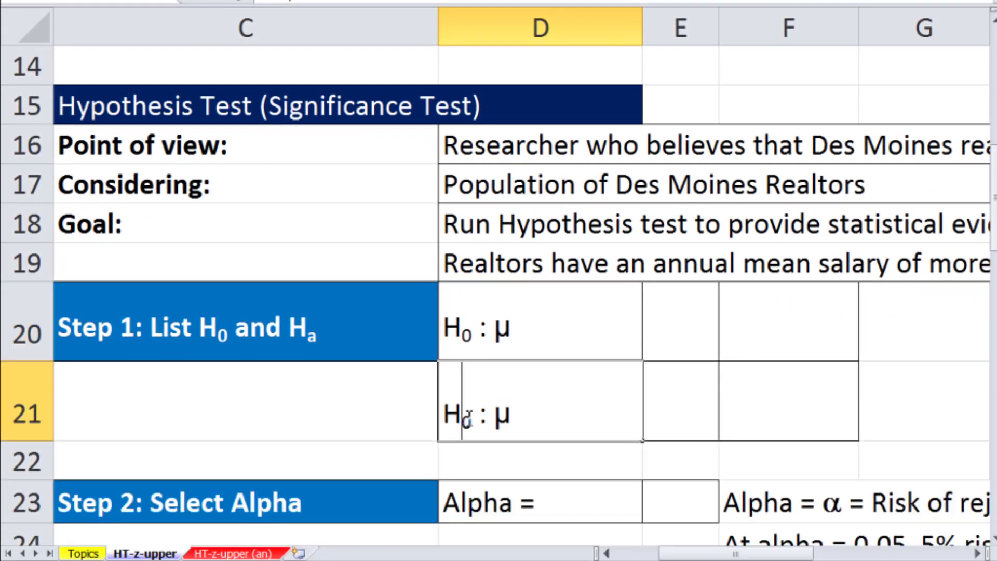
pyautogui.moveTo(461, 415); pyautogui.dragTo(471, 415)
pyautogui.write('a')
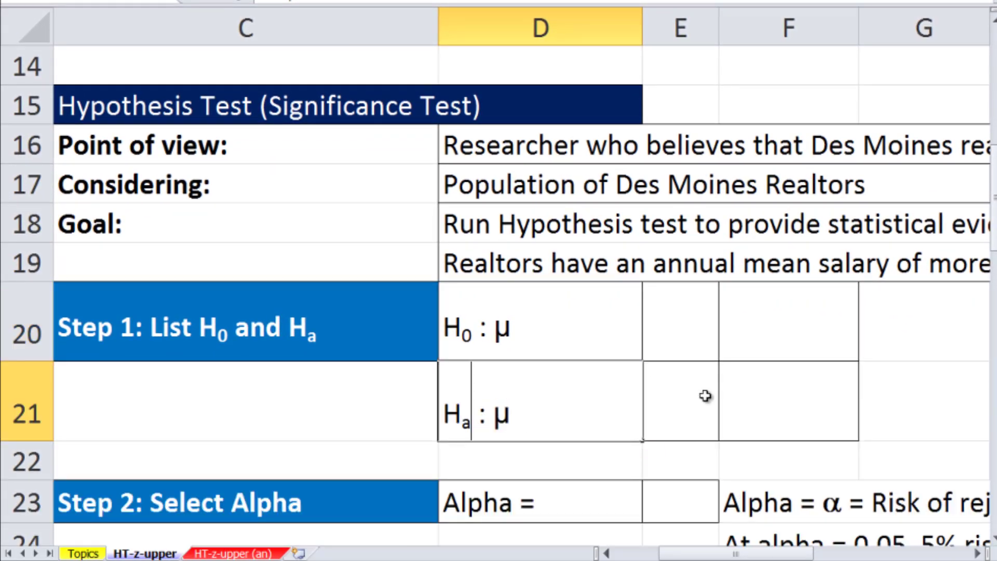
pyautogui.click(703, 397)
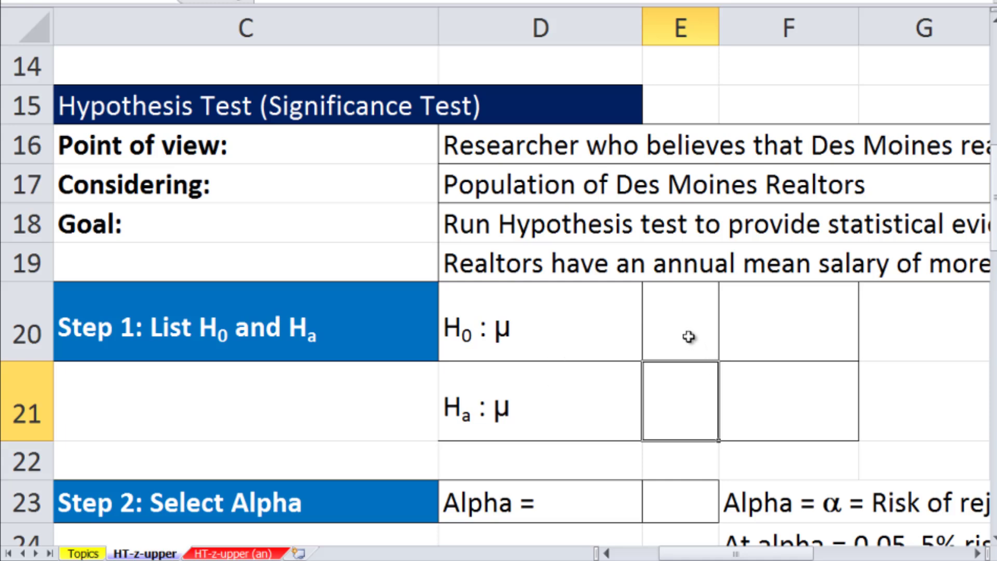
# Select E20:E21 and F20:F21, ending on cell F20
pyautogui.moveTo(688, 330); pyautogui.dragTo(696, 379)
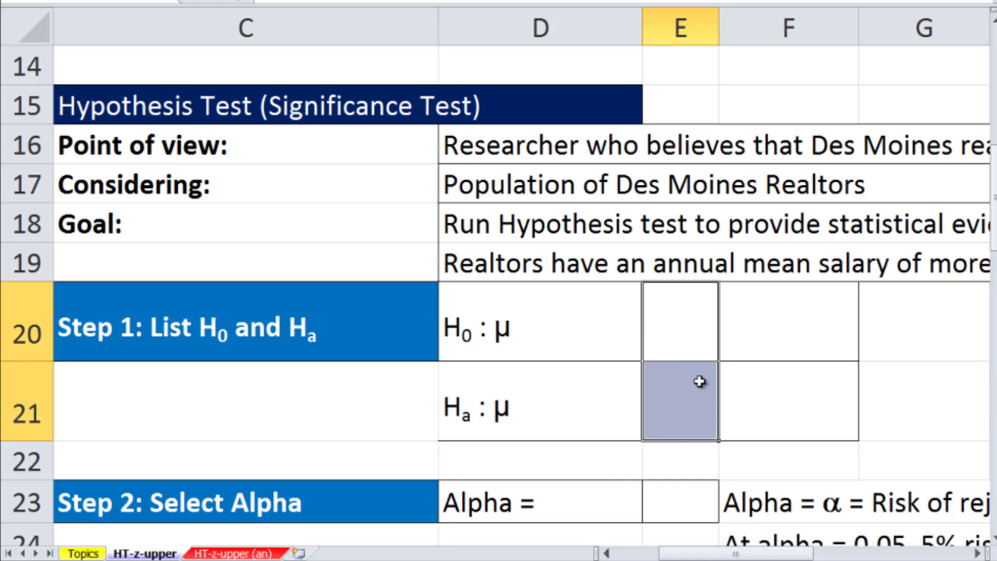
pyautogui.moveTo(785, 324); pyautogui.dragTo(790, 381)
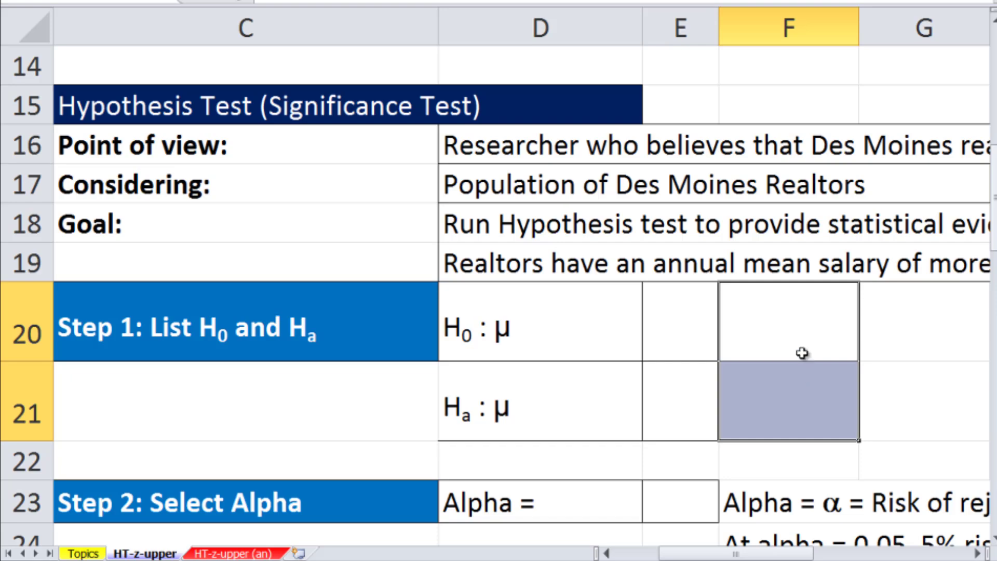
pyautogui.click(821, 336)
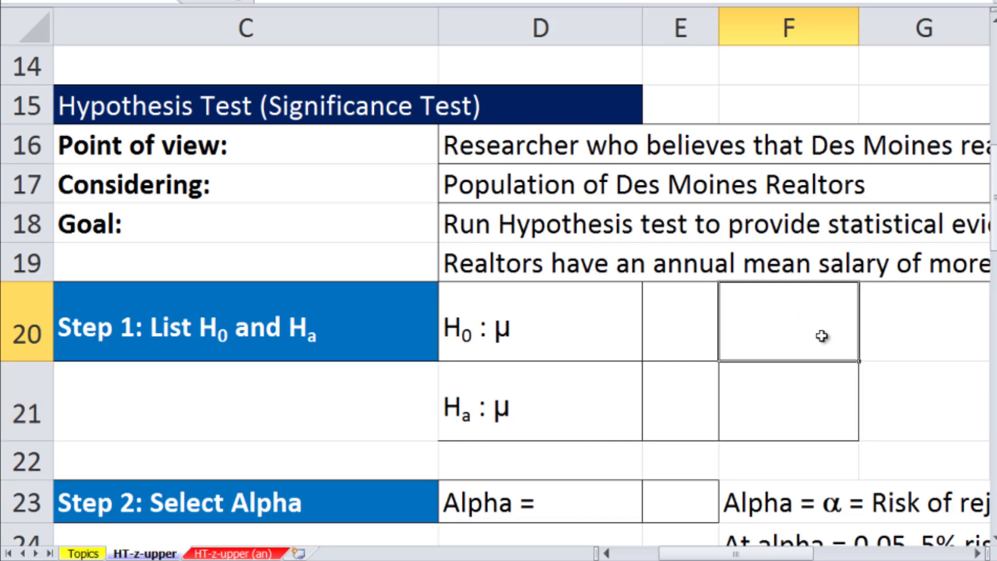
# Enter 85,000 as the hypothesized mean in D26
pyautogui.scroll(-3, 817, 332)
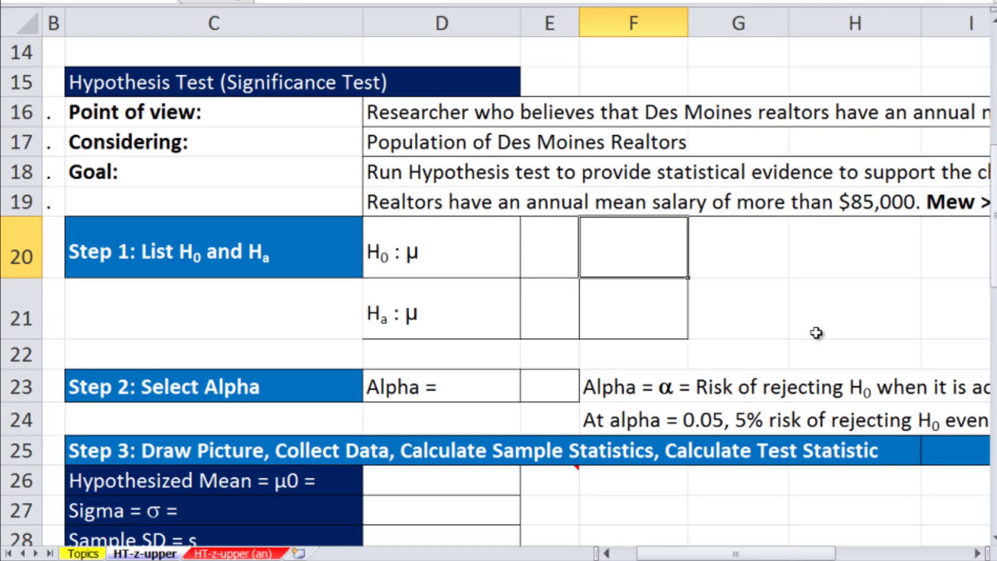
pyautogui.scroll(-1, 817, 333)
pyautogui.scroll(-1, 816, 332)
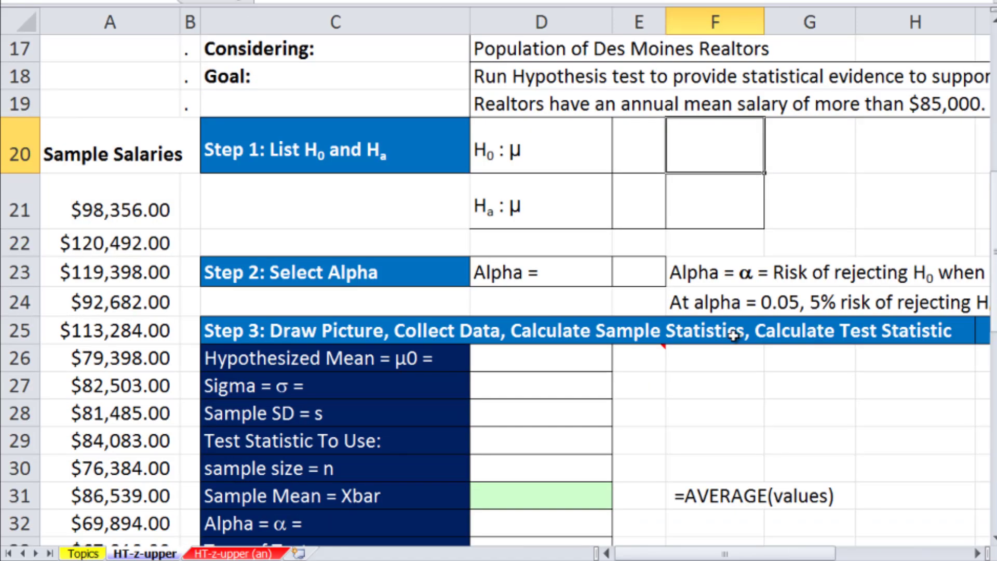
pyautogui.click(522, 360)
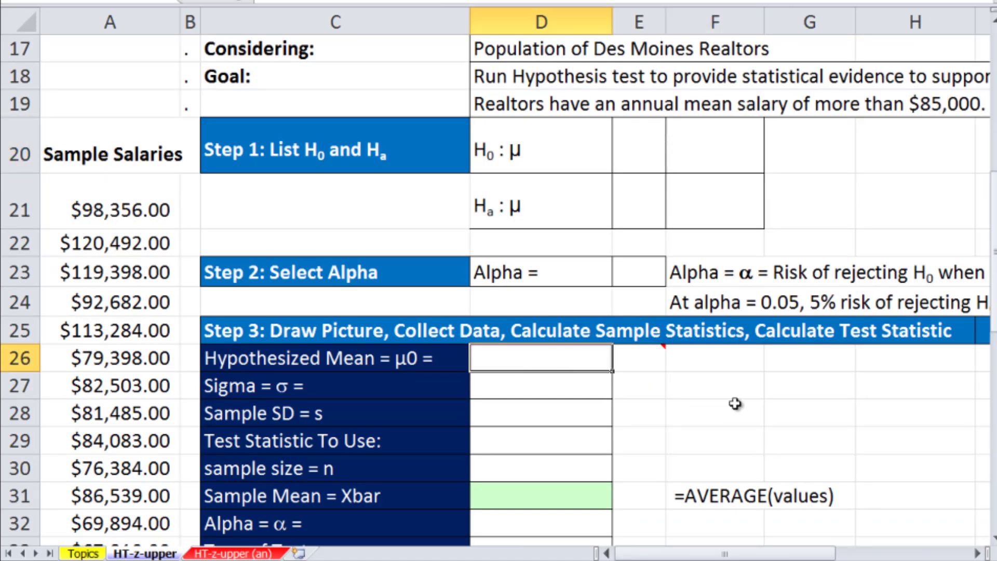
pyautogui.write('85,')
pyautogui.write('000')
pyautogui.hotkey('ctrl', 'Return')
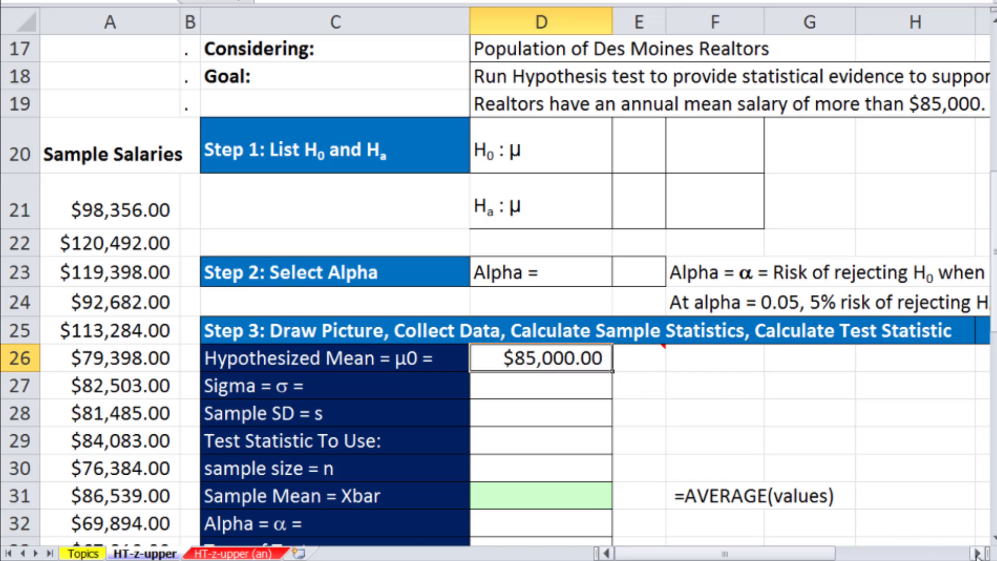
# Set F20 and F21 to =D26 so both show $85,000
pyautogui.scroll(1, 878, 390)
pyautogui.scroll(1, 876, 398)
pyautogui.click(674, 235)
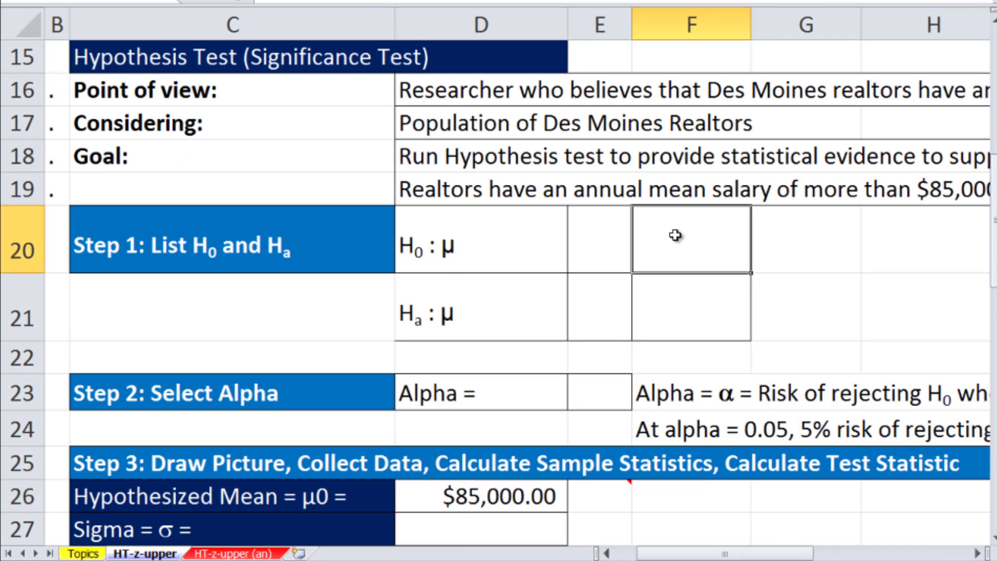
pyautogui.write('=')
pyautogui.click(530, 499)
pyautogui.press('Return')
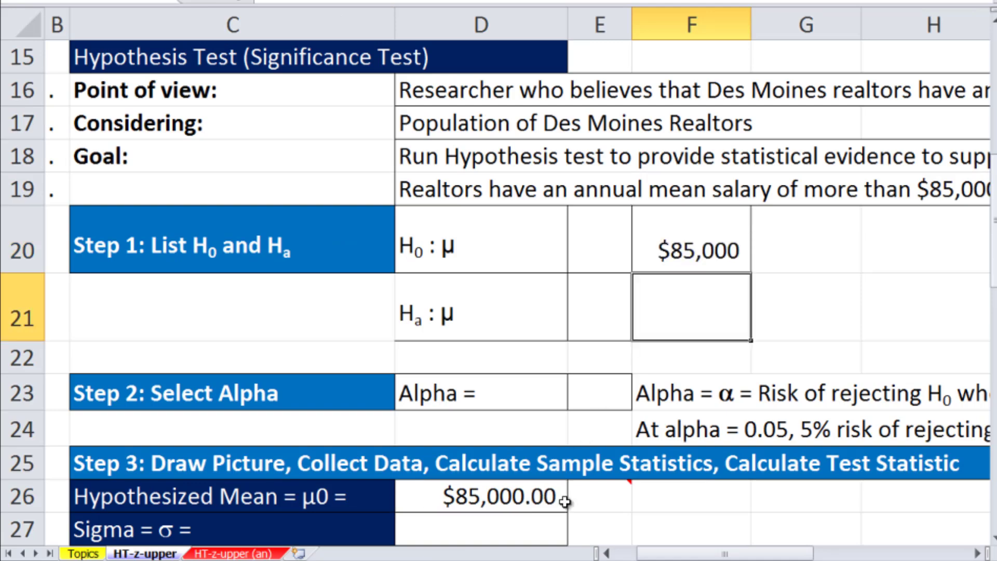
pyautogui.write('=')
pyautogui.click(501, 503)
pyautogui.press('Return')
# Select the hypotheses block D20:F21
pyautogui.click(770, 316)
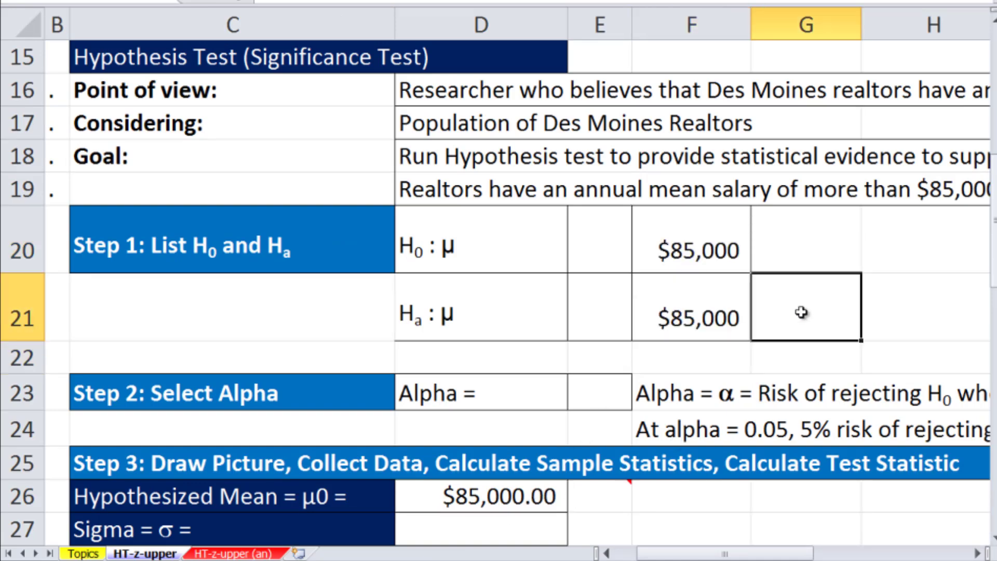
pyautogui.click(519, 239)
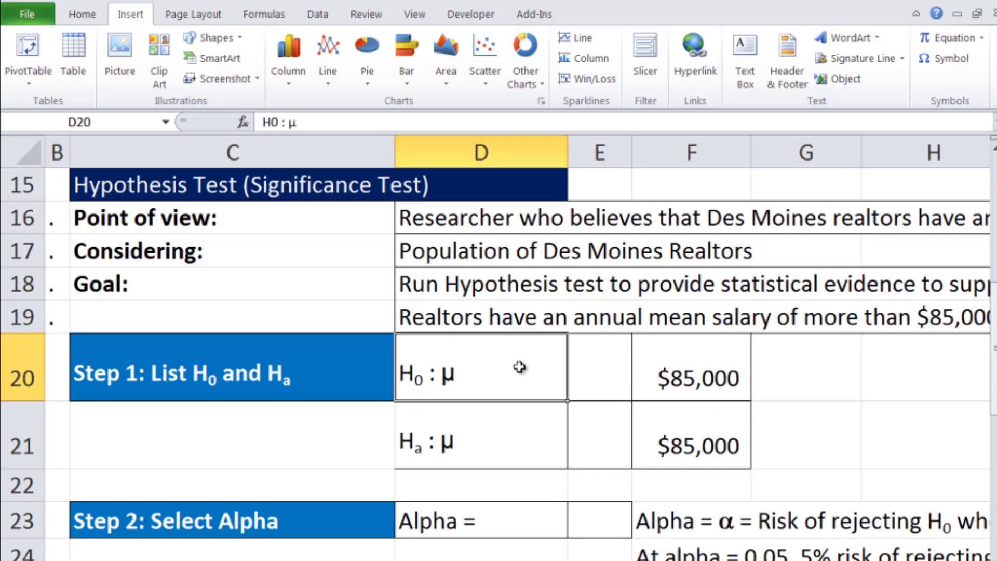
pyautogui.moveTo(519, 367); pyautogui.dragTo(662, 444)
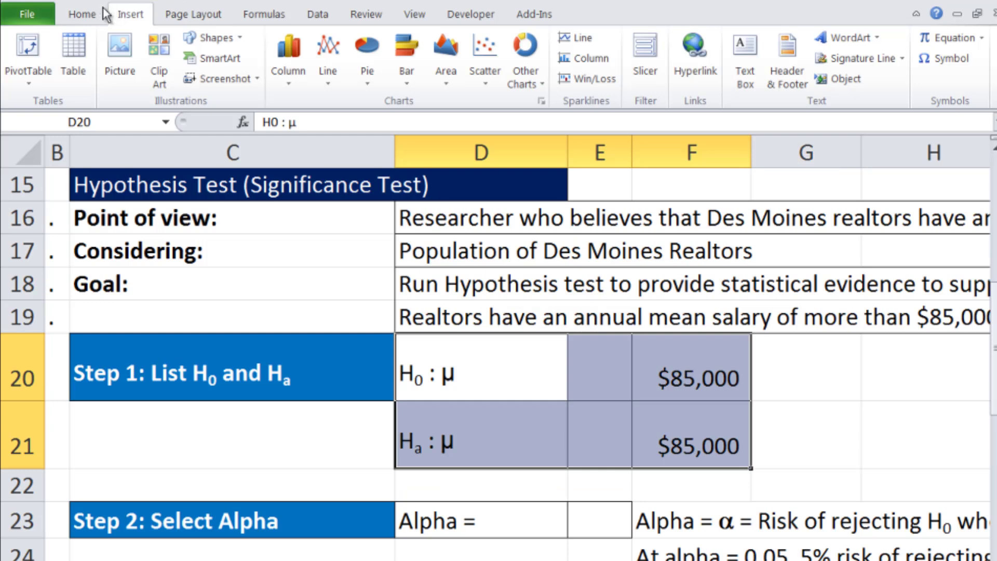
# Apply All Borders to D20:F21 from the Home tab's Borders list
pyautogui.click(90, 17)
pyautogui.click(186, 74)
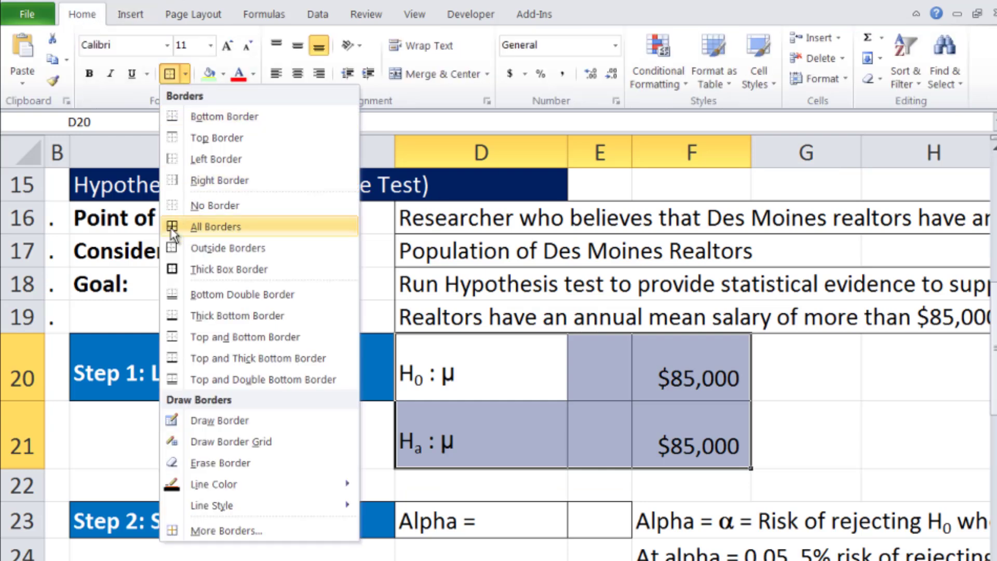
pyautogui.click(224, 225)
pyautogui.click(583, 361)
# Select the Hₐ operator cell E21
pyautogui.click(592, 422)
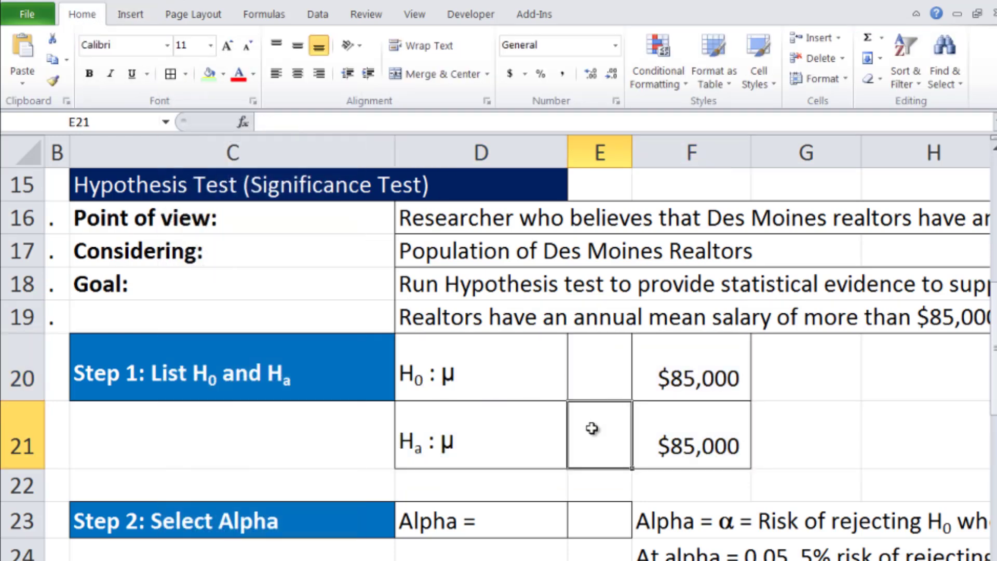
pyautogui.click(590, 361)
pyautogui.click(590, 423)
pyautogui.click(591, 358)
pyautogui.click(592, 418)
# Enter > in E21 as the alternative hypothesis operator
pyautogui.write('>')
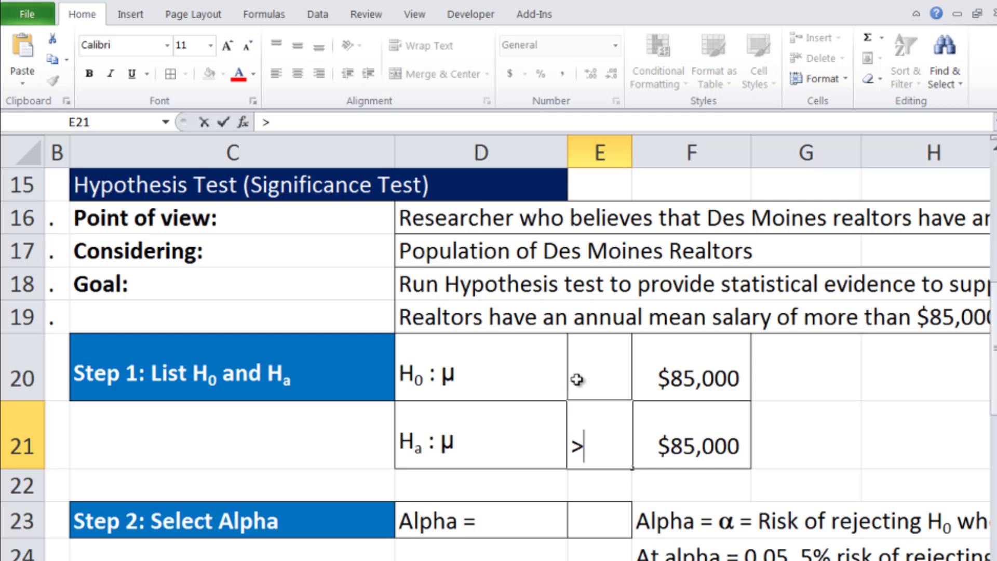
pyautogui.press('Escape')
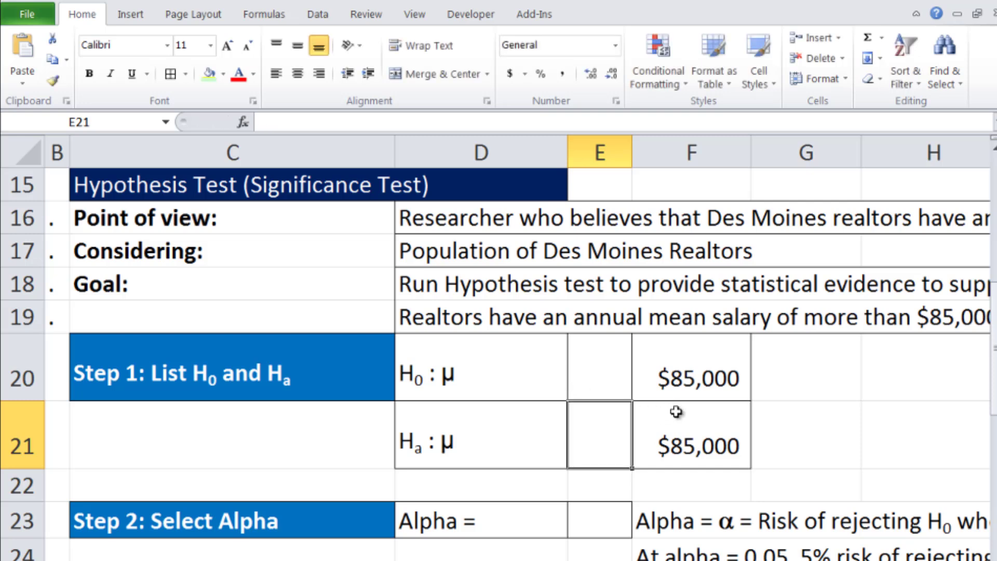
pyautogui.press('F2')
pyautogui.write('>')
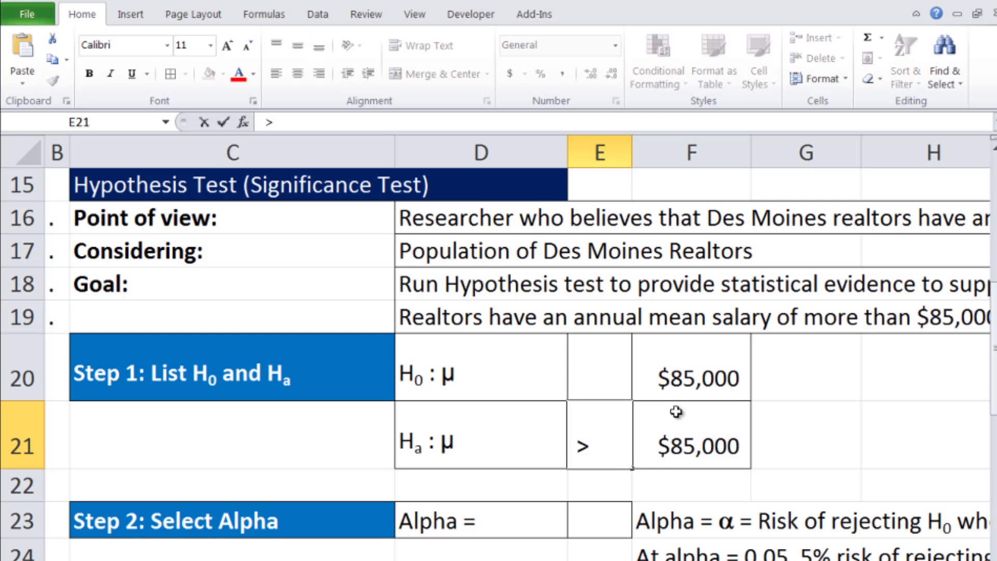
pyautogui.press('Return')
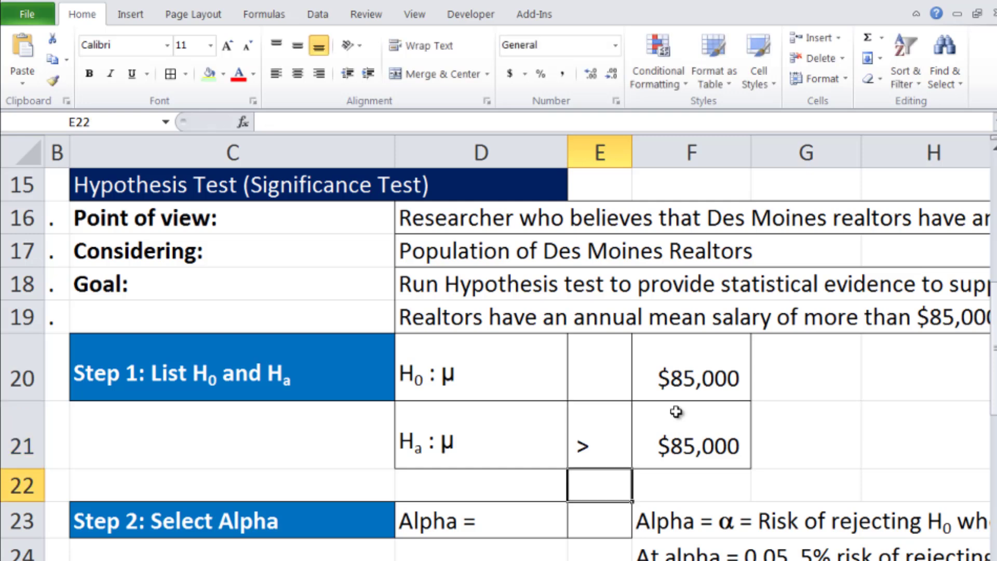
# Enter <= in E20 for the null hypothesis, then switch to the handwritten notes PDF
pyautogui.click(603, 363)
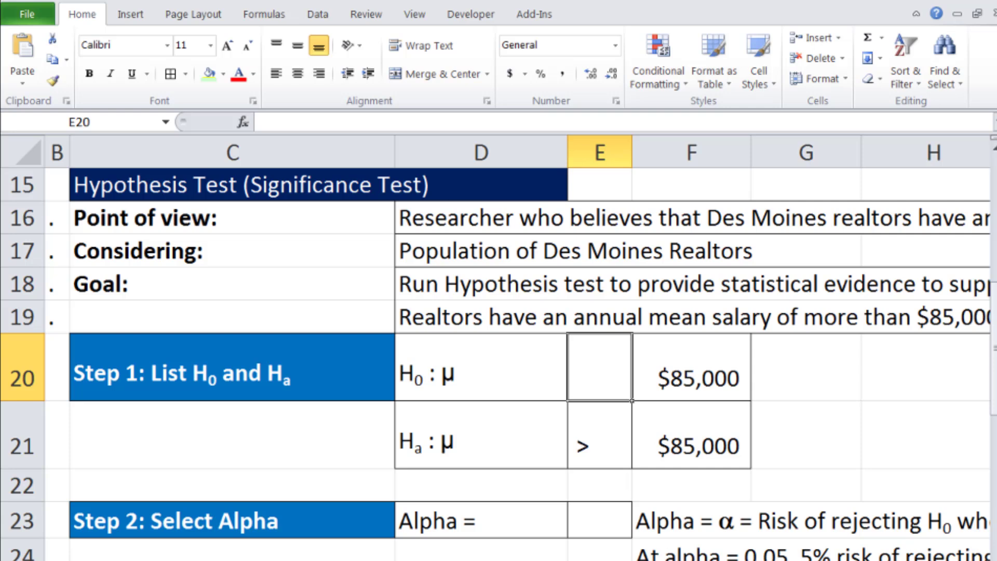
pyautogui.doubleClick(600, 367)
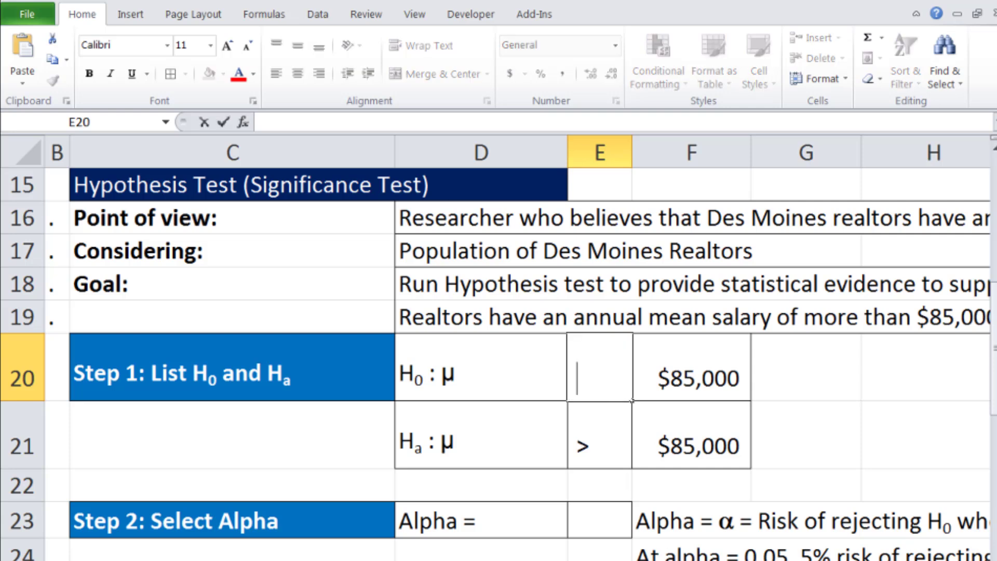
pyautogui.write('<=')
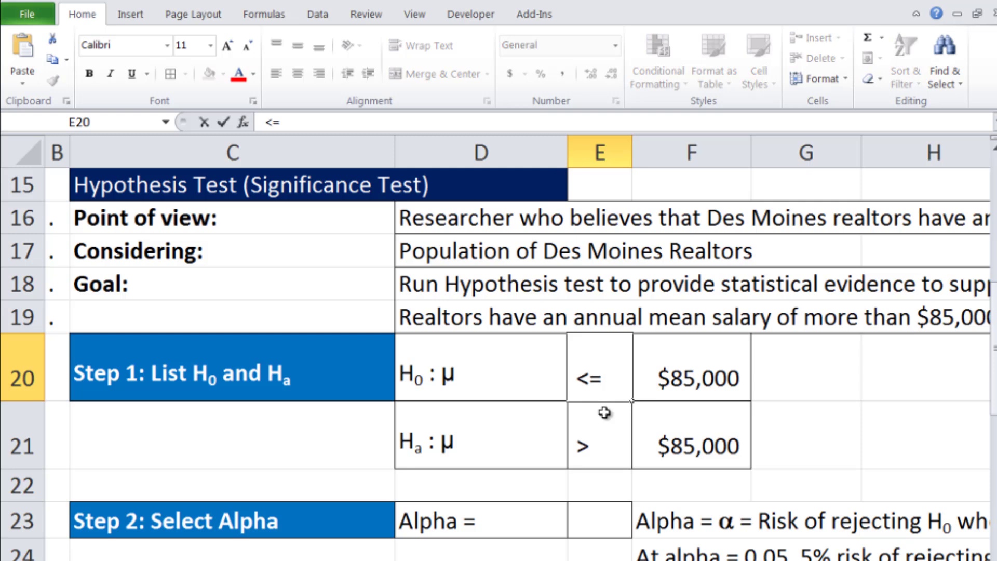
pyautogui.click(612, 456)
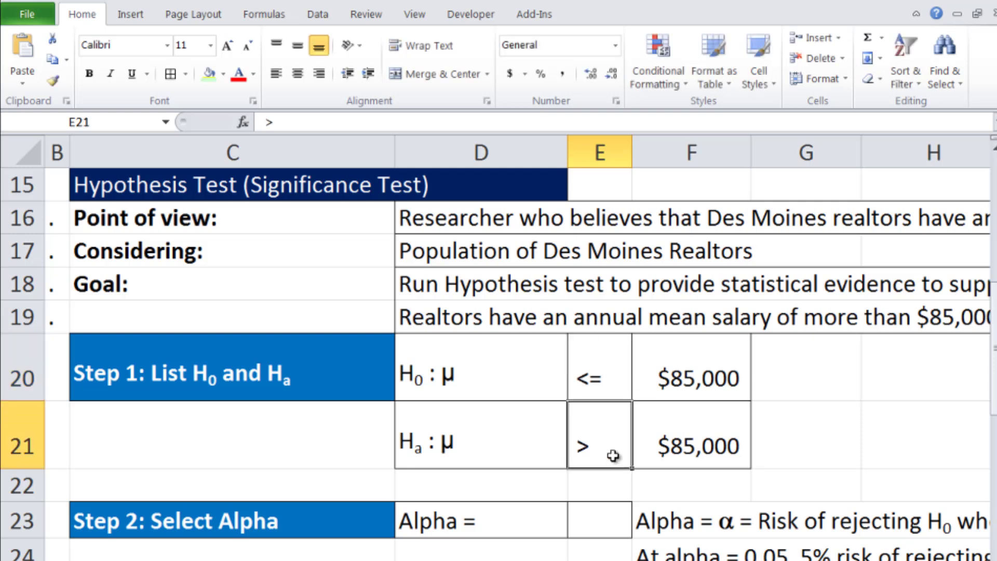
pyautogui.click(584, 371)
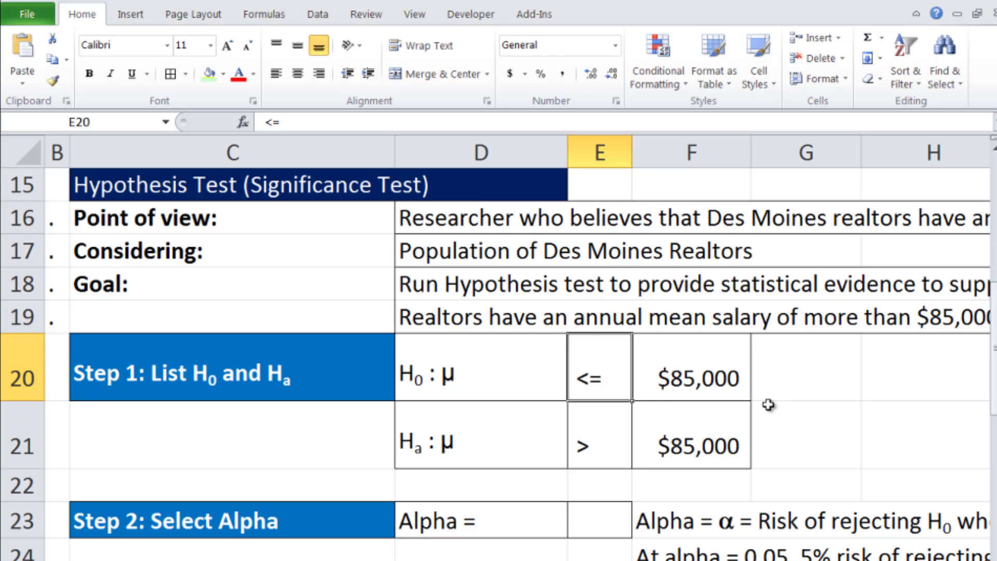
pyautogui.hotkey('alt', 'Tab')
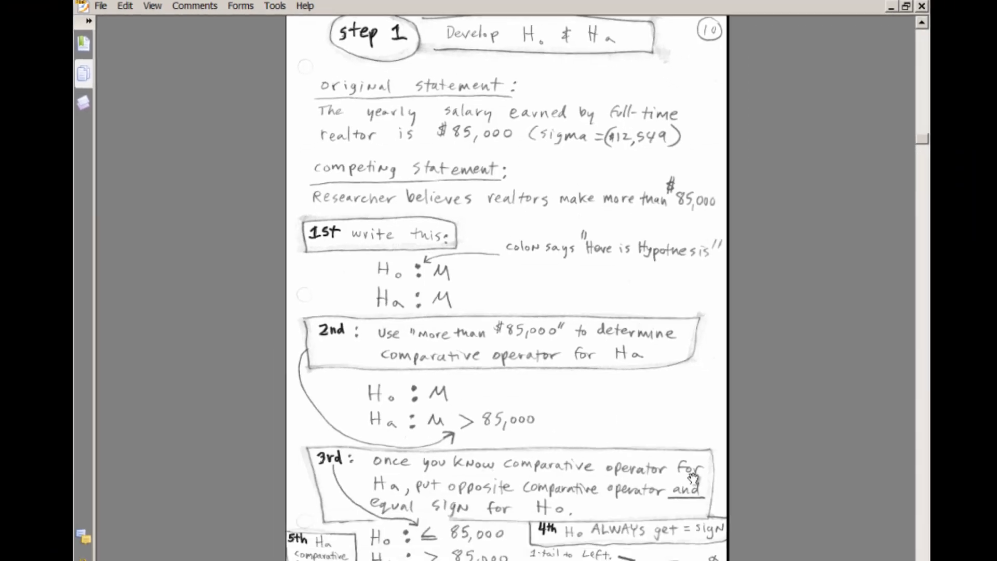
# Scroll to page 11, 'Step 1 continued', showing H₀: μ ≤ $85,000, Hₐ: μ > $85,000 and the bell curve
pyautogui.scroll(-2, 566, 524)
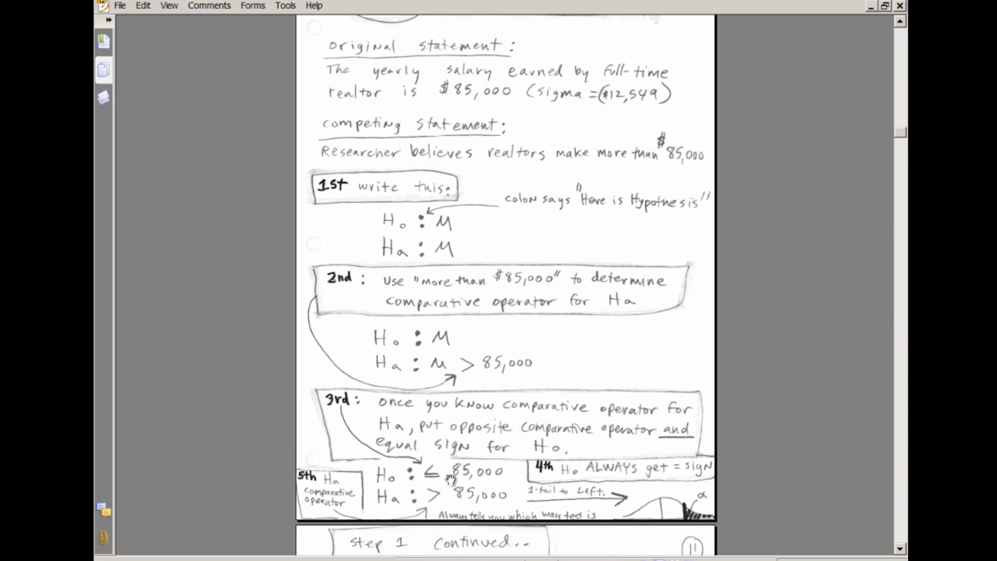
pyautogui.scroll(-7, 753, 438)
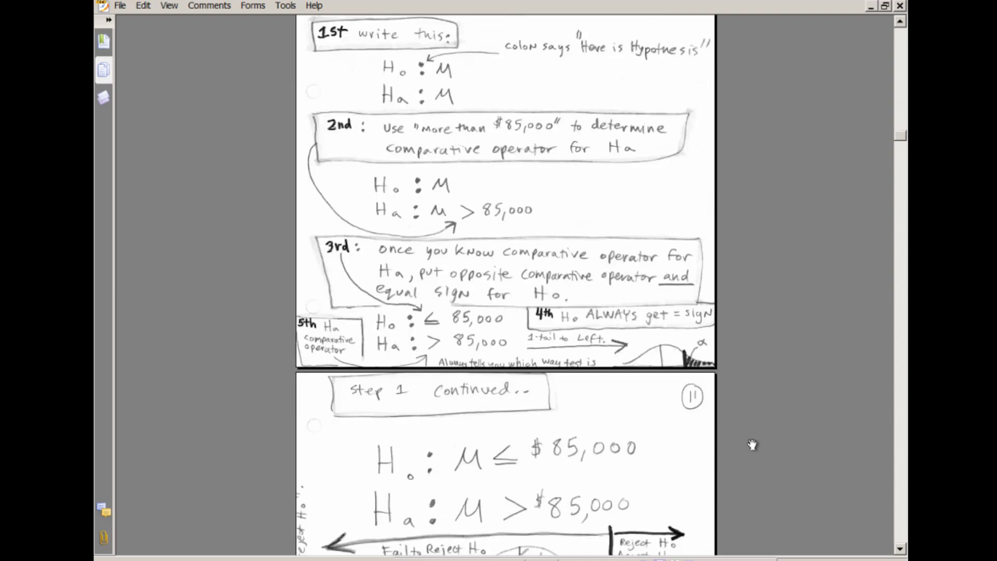
pyautogui.scroll(-2, 777, 412)
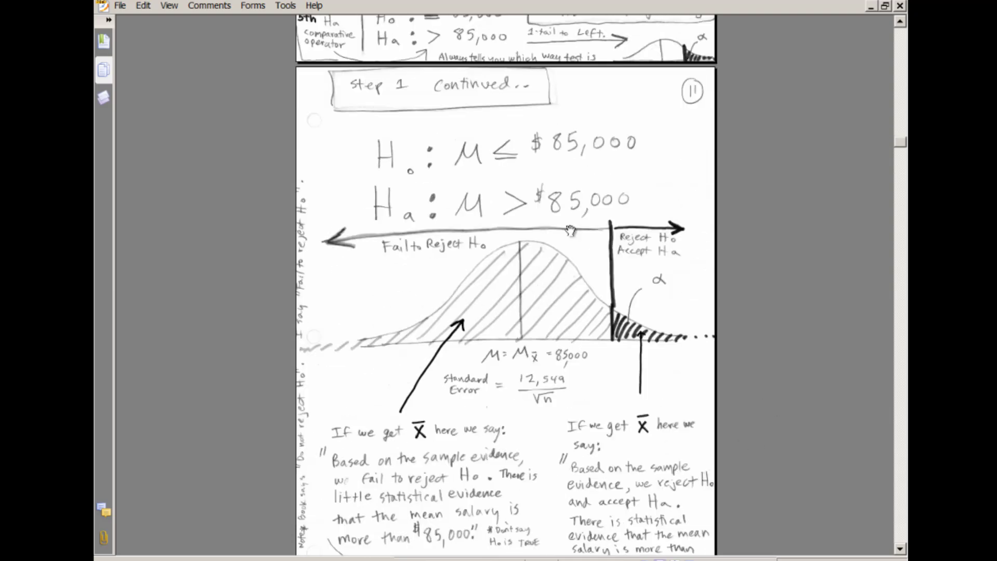
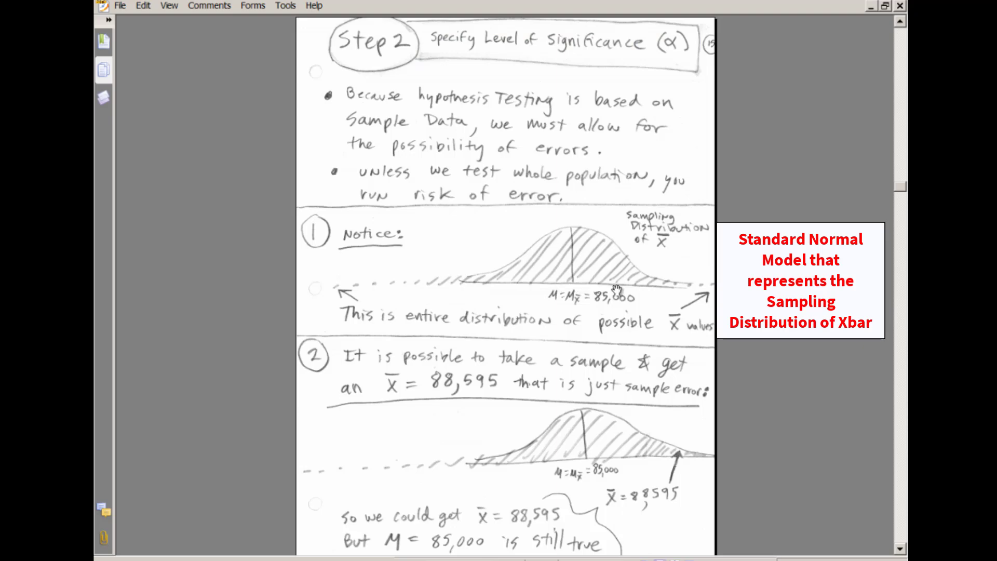
# Scroll down through page 16 of the notes in Adobe Reader until page 17 appears
pyautogui.scroll(-3, 618, 291)
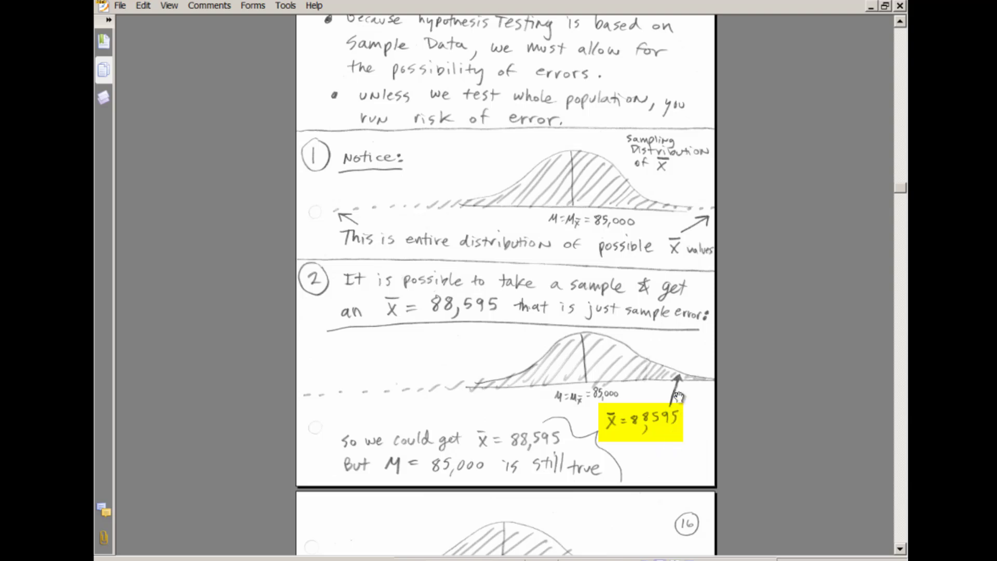
pyautogui.scroll(-3, 682, 392)
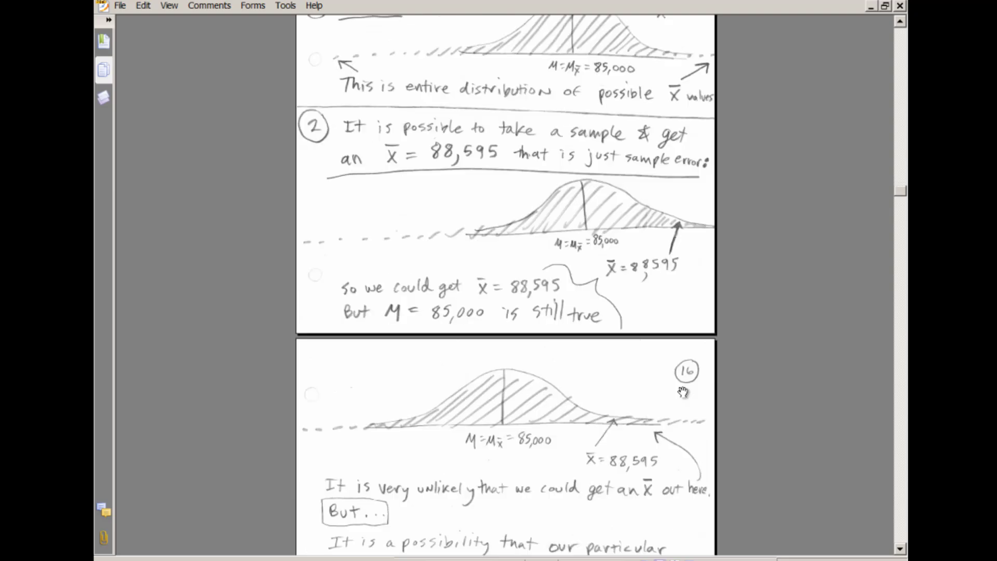
pyautogui.scroll(-6, 682, 392)
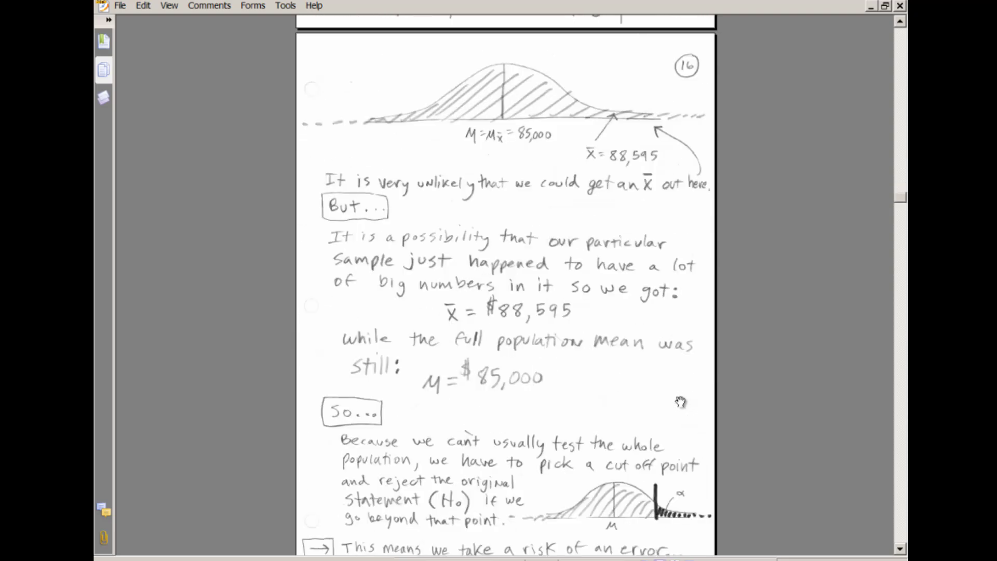
pyautogui.scroll(-1, 706, 338)
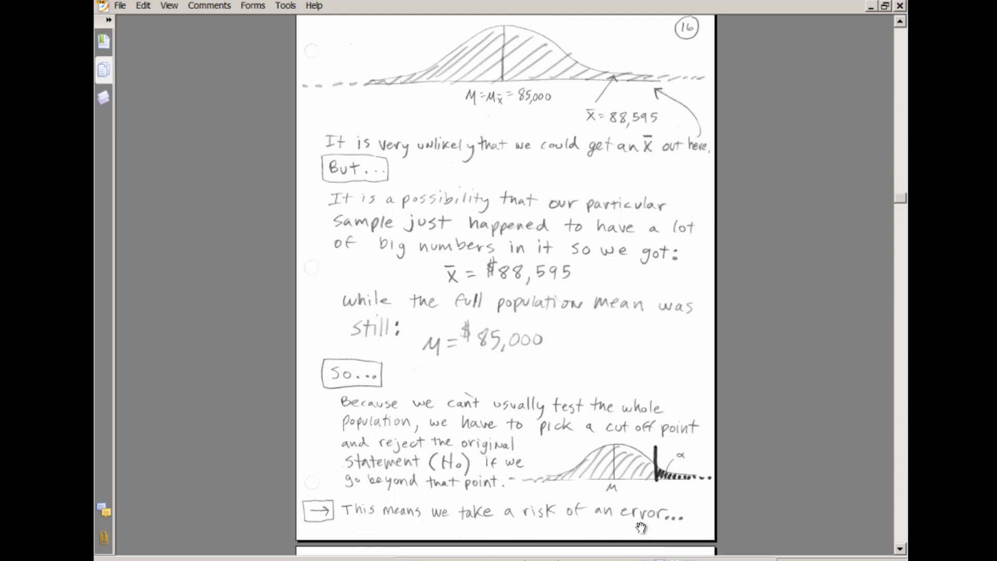
pyautogui.scroll(-3, 701, 483)
pyautogui.scroll(-7, 704, 476)
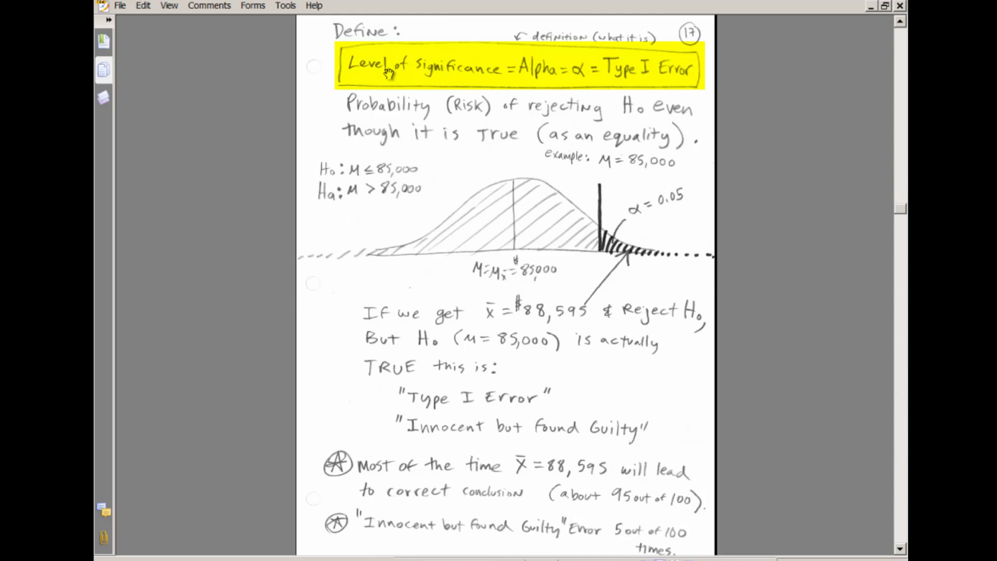
# Highlight the 'Level of Significance = Alpha = α = Type I Error' box, then advance to page 18
pyautogui.click(390, 75)
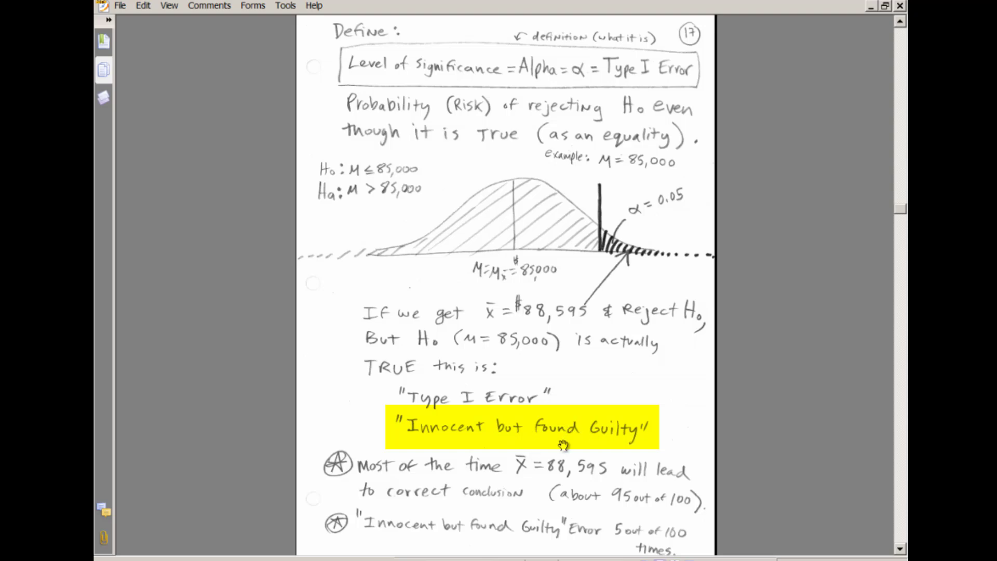
pyautogui.click(901, 549)
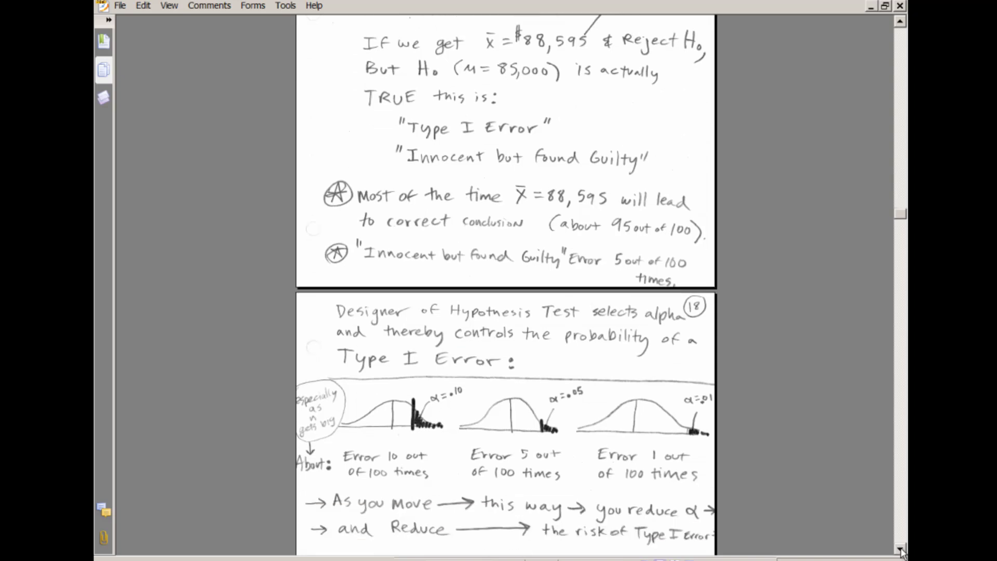
# Scroll through pages 18 and 19 on Type I and II errors, then return to alpha cell E23
pyautogui.moveTo(900, 549); pyautogui.dragTo(901, 551)
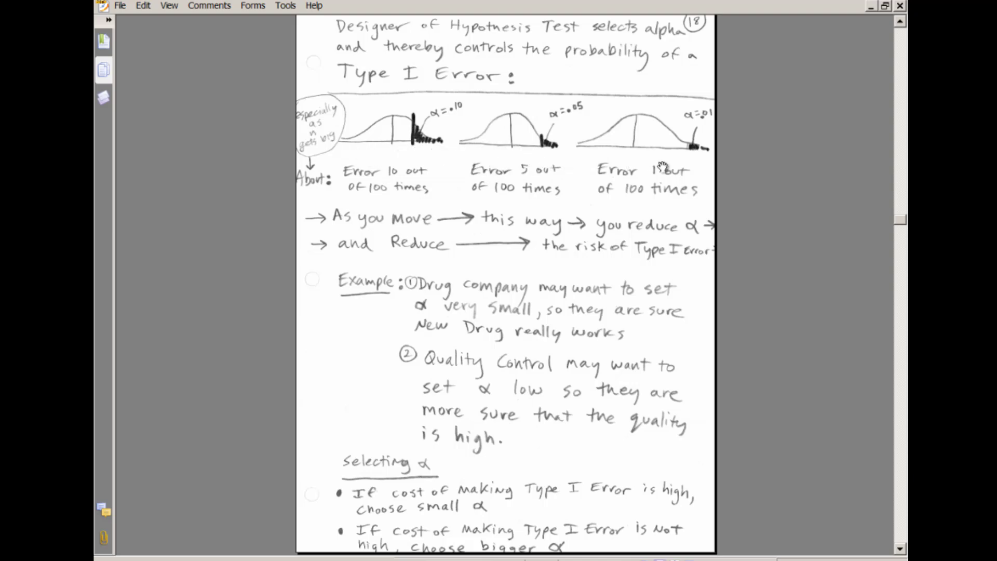
pyautogui.scroll(-10, 663, 166)
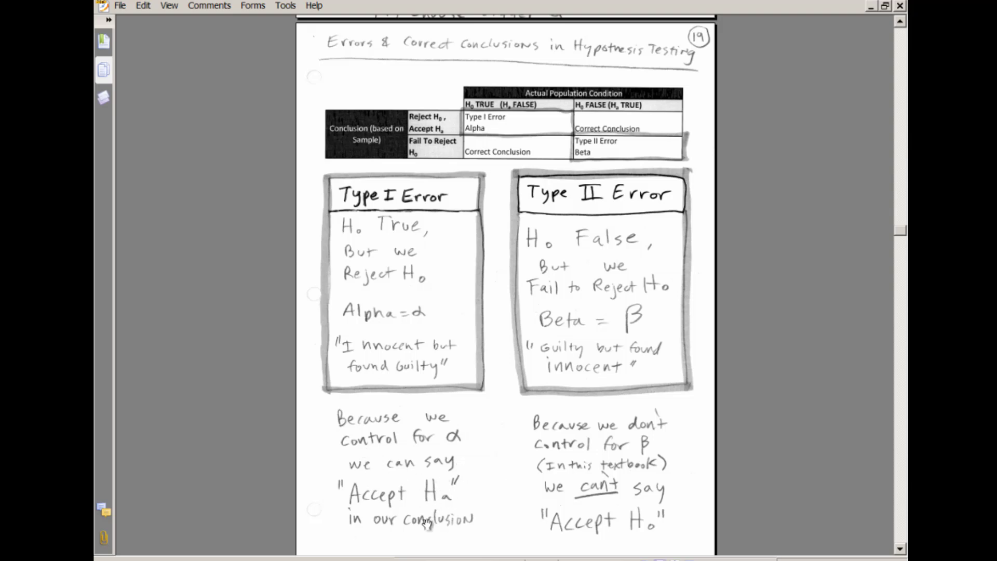
pyautogui.scroll(-1, 413, 544)
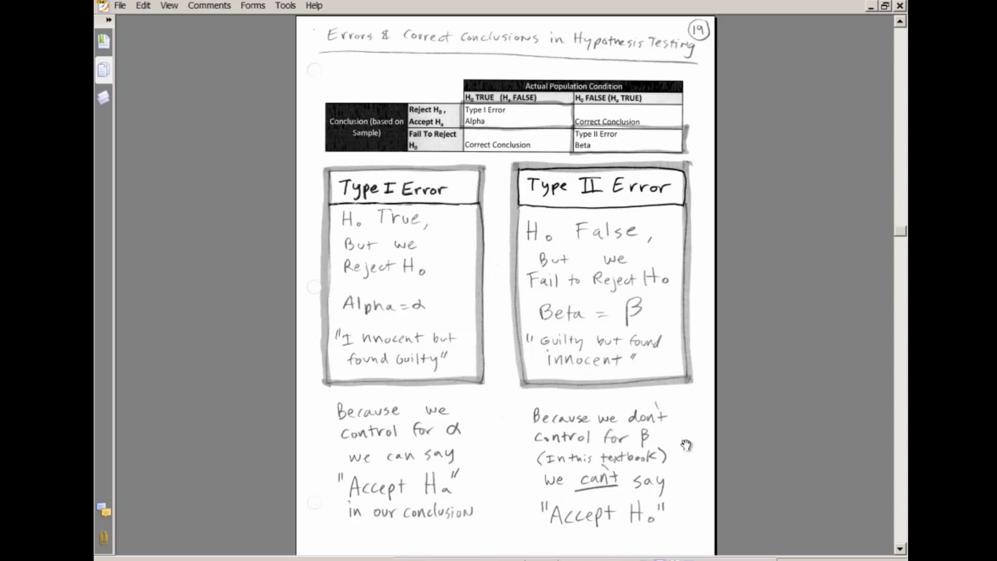
pyautogui.scroll(-4, 683, 441)
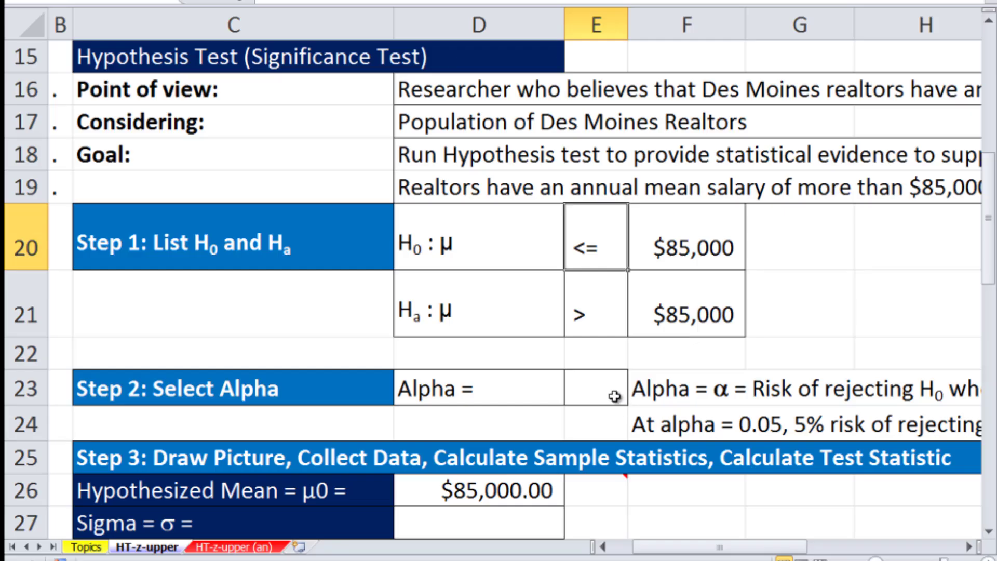
pyautogui.click(612, 390)
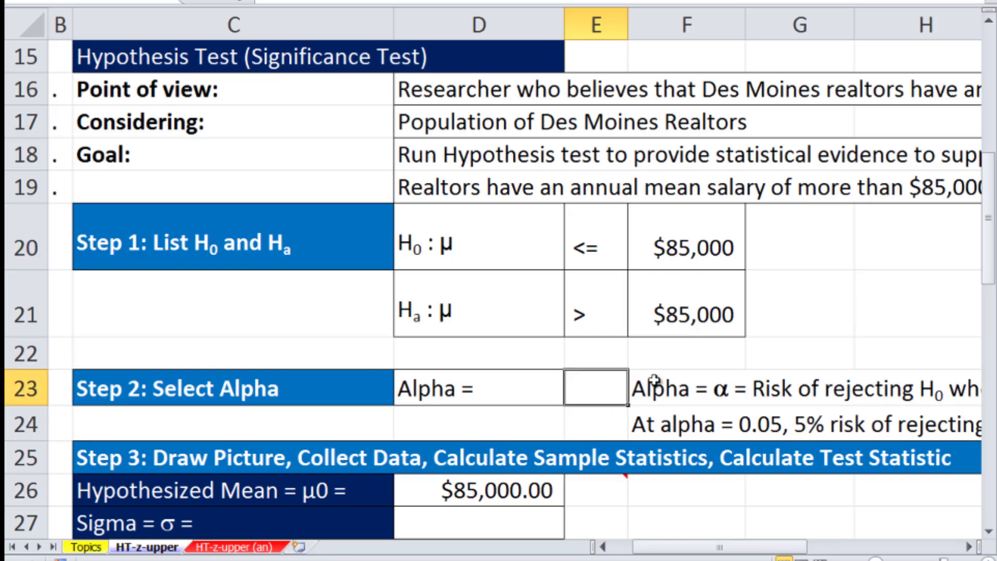
# Enter 0.05 as alpha in E23, then look over Step 3 cells D27, D34 and D35
pyautogui.write('.05')
pyautogui.hotkey('ctrl', 'Return')
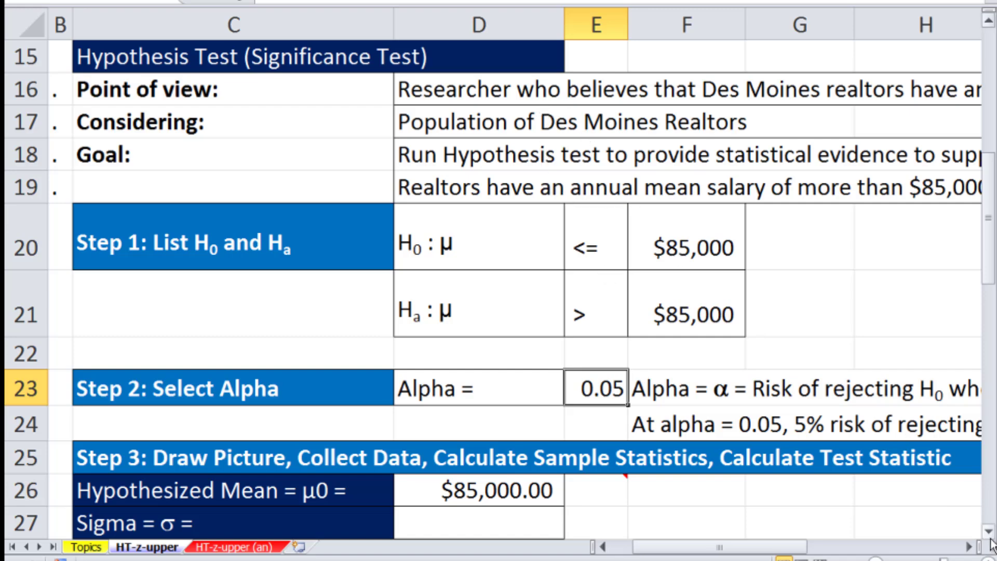
pyautogui.scroll(-2, 989, 530)
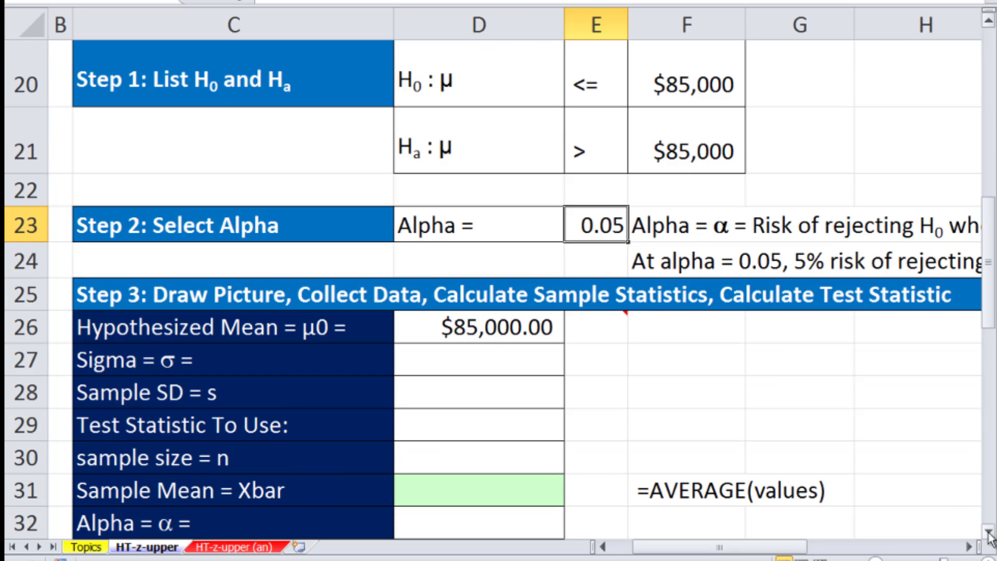
pyautogui.scroll(-2, 989, 533)
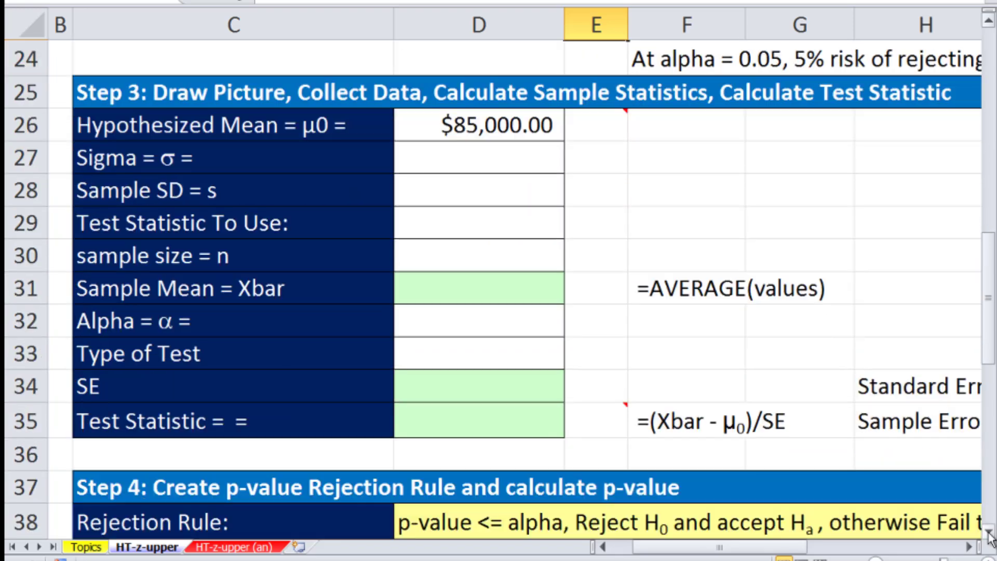
pyautogui.click(498, 158)
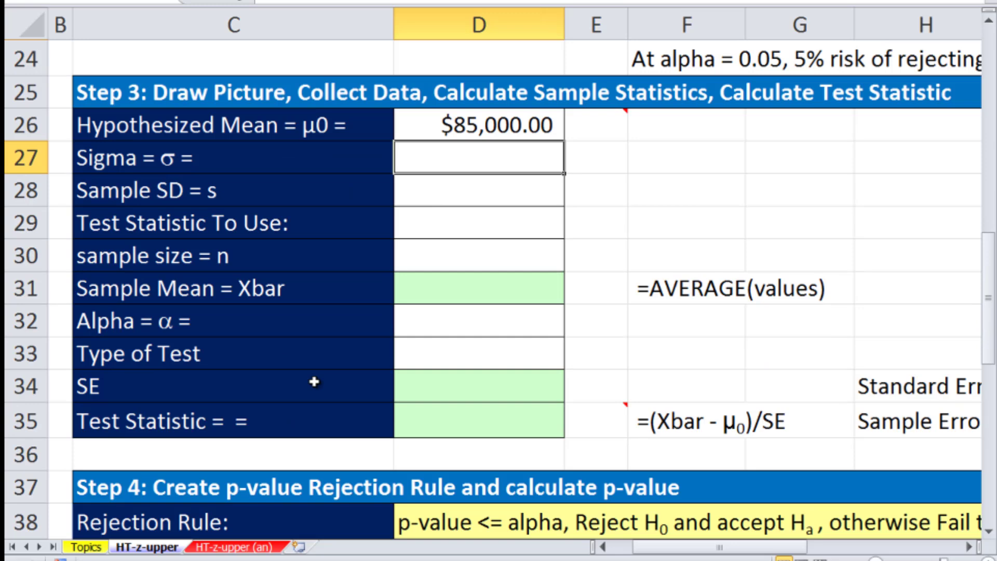
pyautogui.click(488, 386)
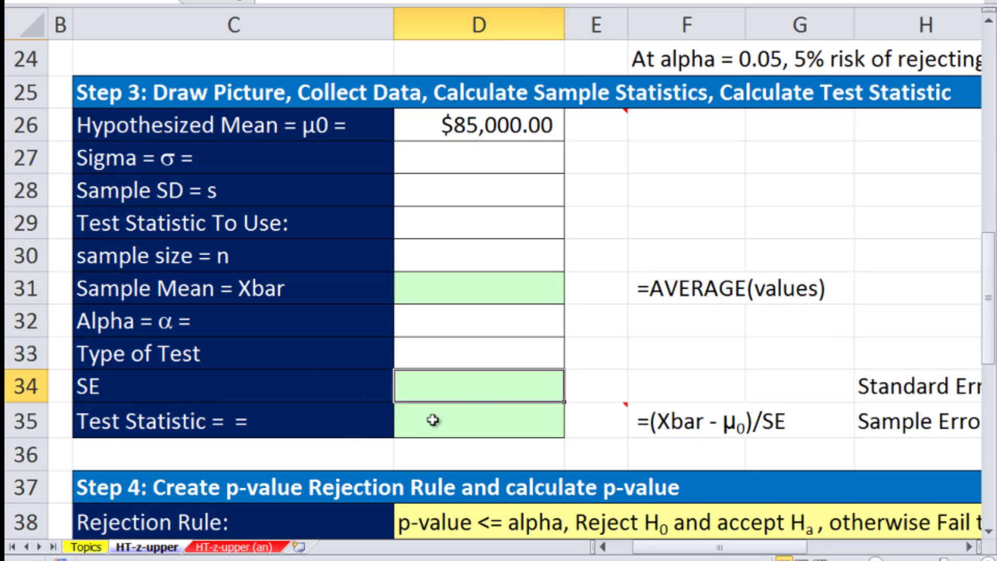
pyautogui.click(460, 419)
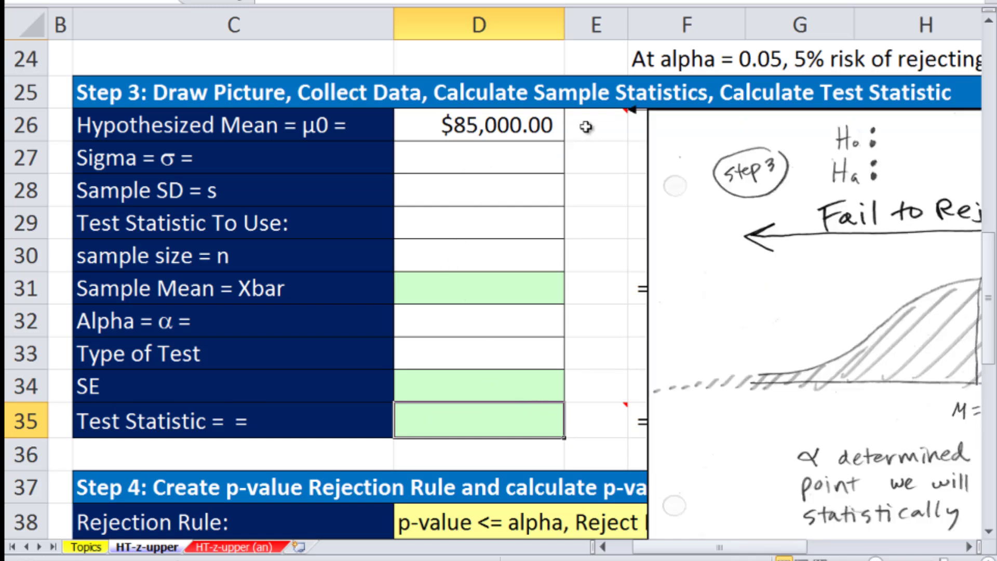
# Make the rejection-region sketch comment on E26 stay permanently visible
pyautogui.click(596, 255)
pyautogui.rightClick(597, 126)
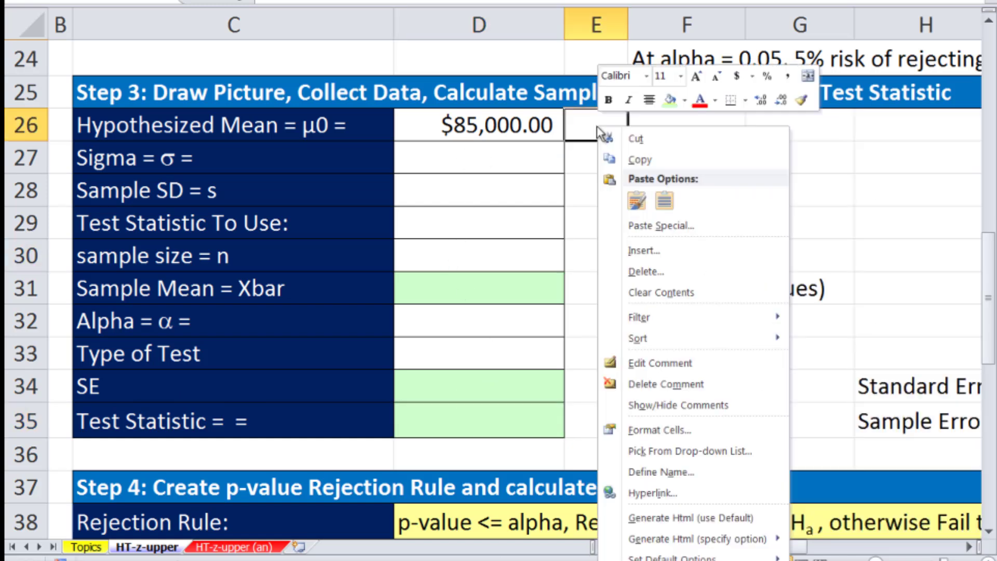
pyautogui.click(647, 405)
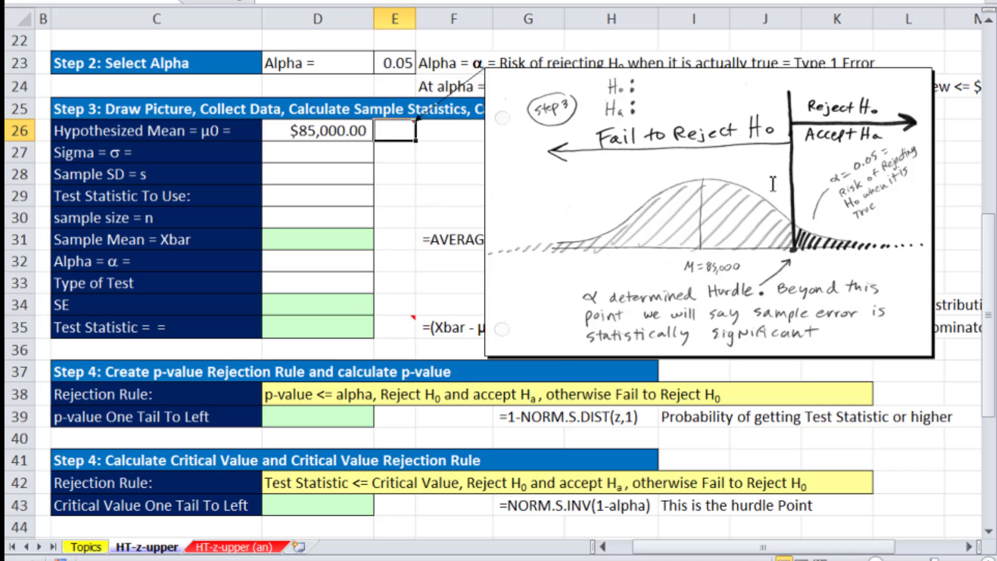
pyautogui.hscroll(-1, 762, 174)
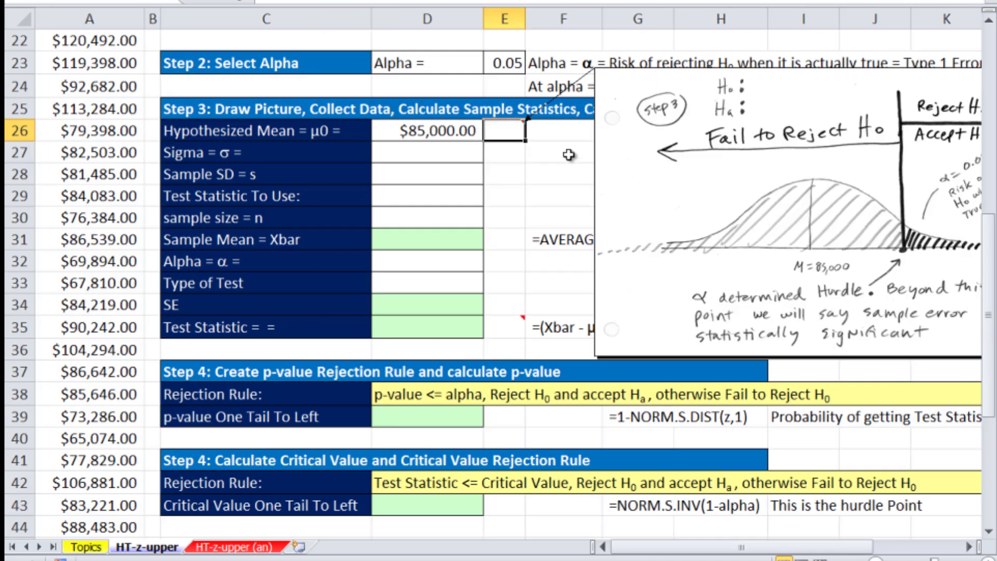
# Enter the population sigma of $12,549 in D27
pyautogui.click(469, 152)
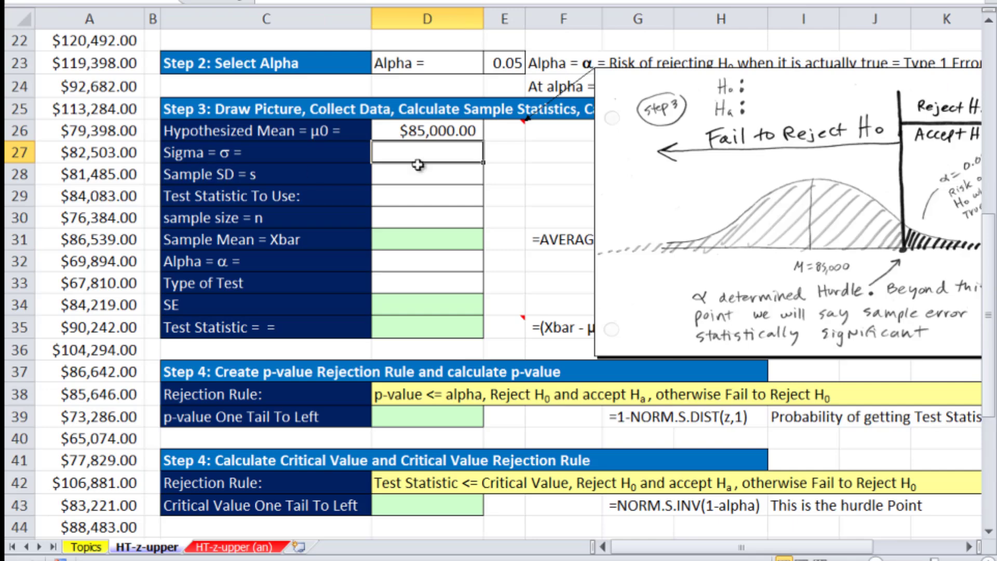
pyautogui.write('12549')
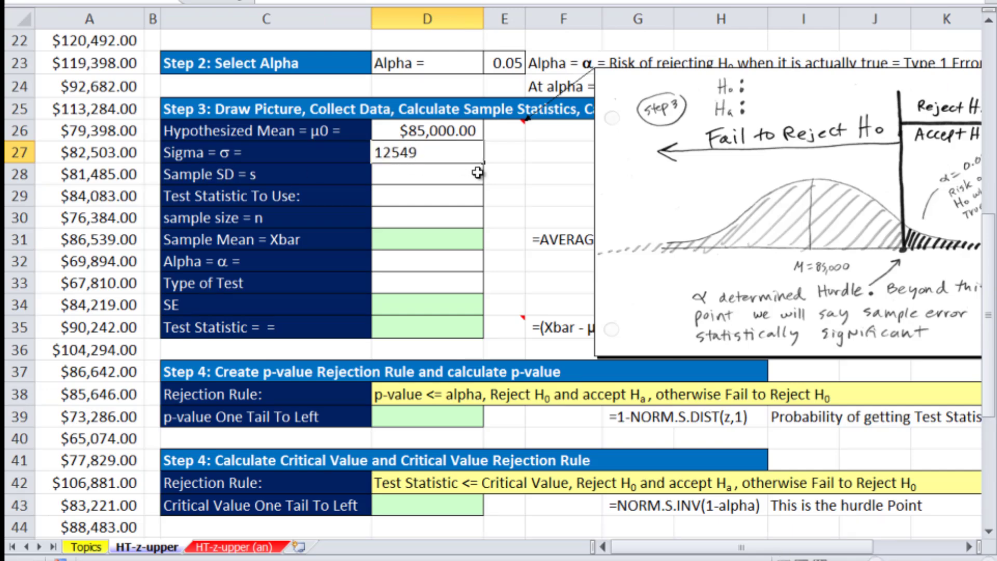
pyautogui.hotkey('ctrl', 'Return')
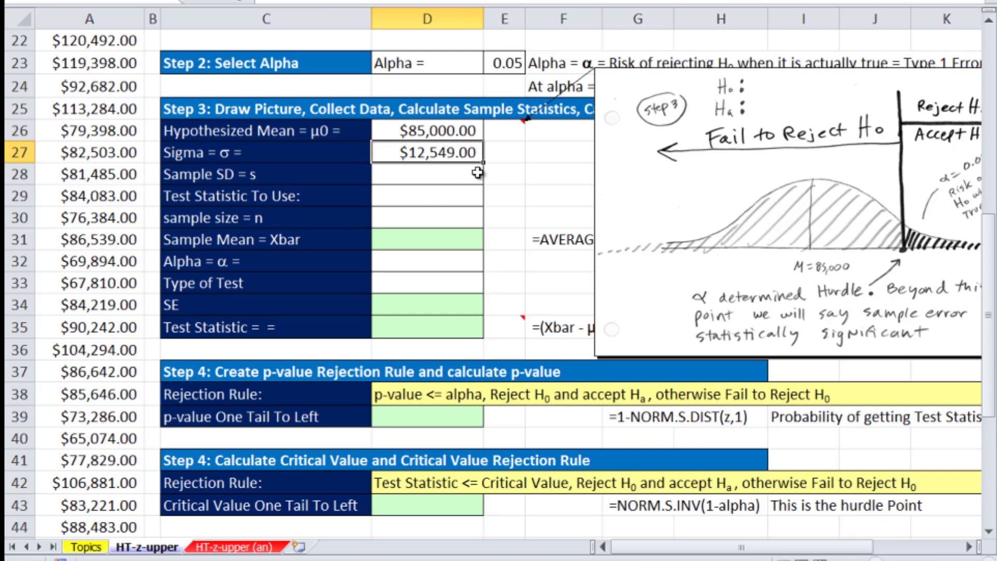
pyautogui.scroll(4, 478, 173)
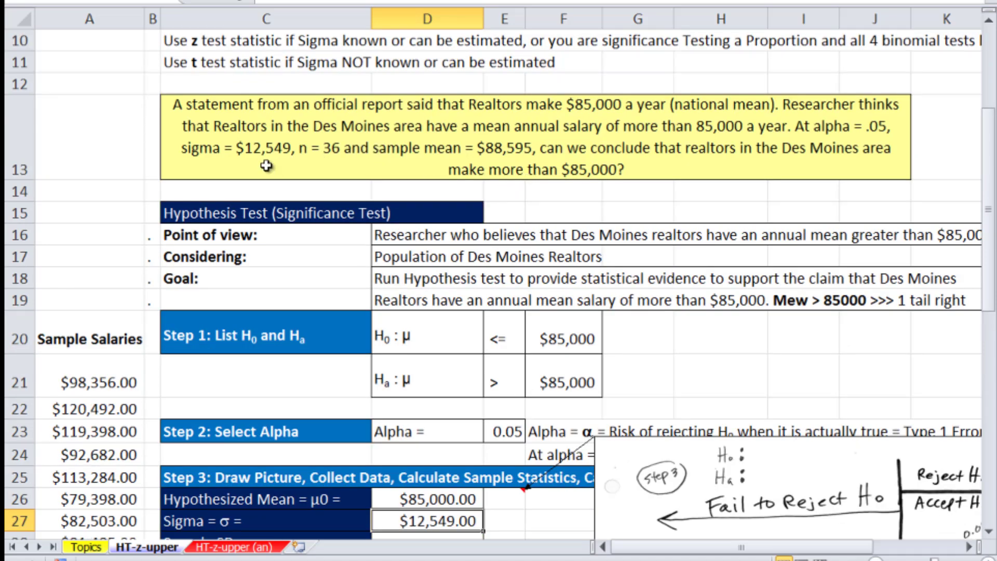
pyautogui.scroll(-3, 365, 195)
# Enter NA as the sample SD and z as the test statistic type
pyautogui.click(431, 283)
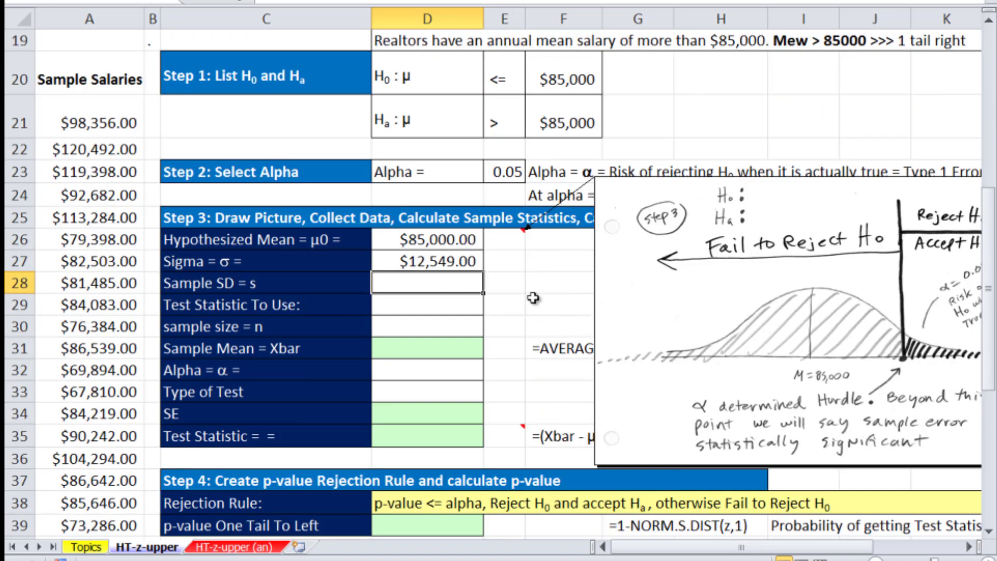
pyautogui.click(506, 266)
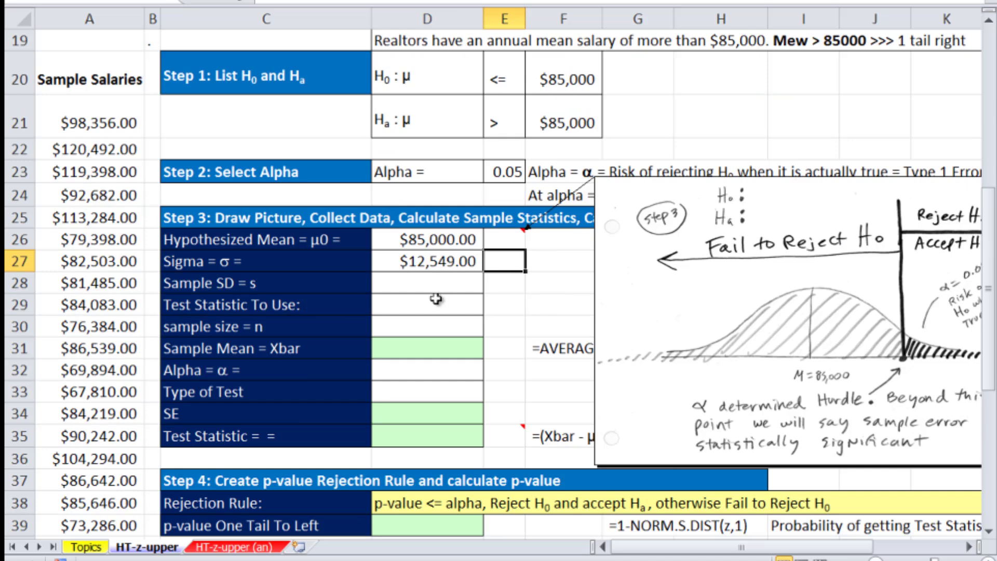
pyautogui.click(418, 286)
pyautogui.write('NZ')
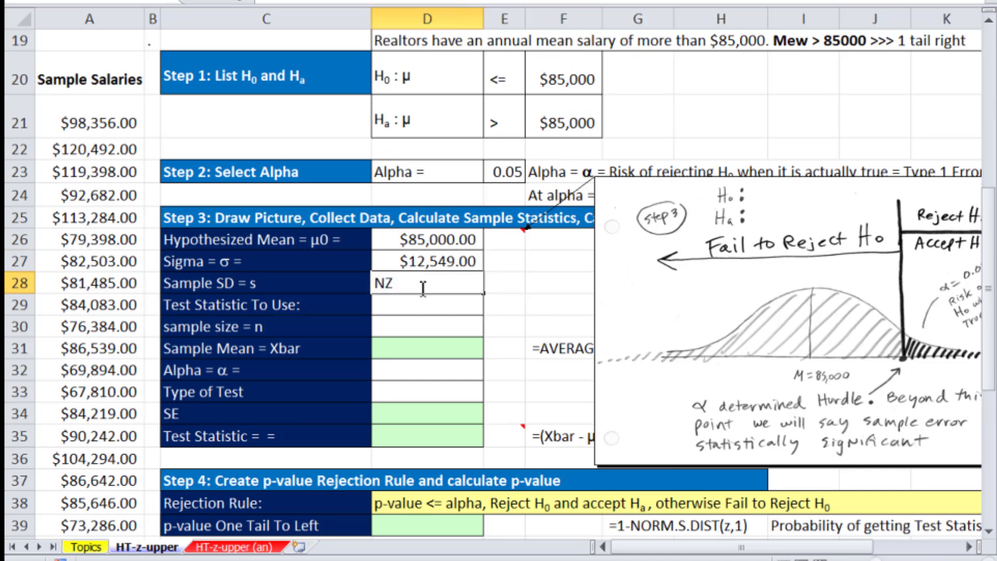
pyautogui.press('BackSpace')
pyautogui.write('A')
pyautogui.press('Return')
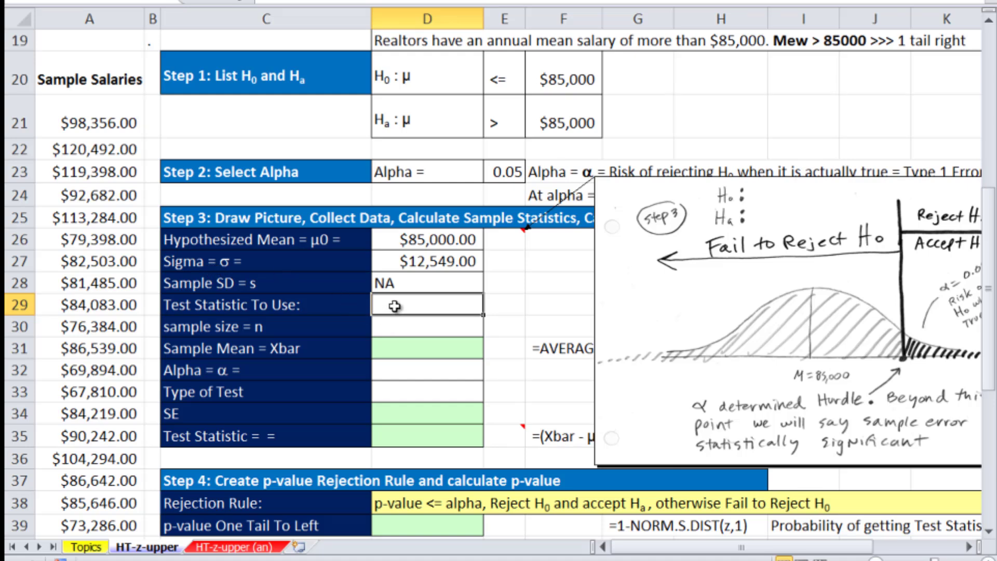
pyautogui.write('z')
pyautogui.click(435, 348)
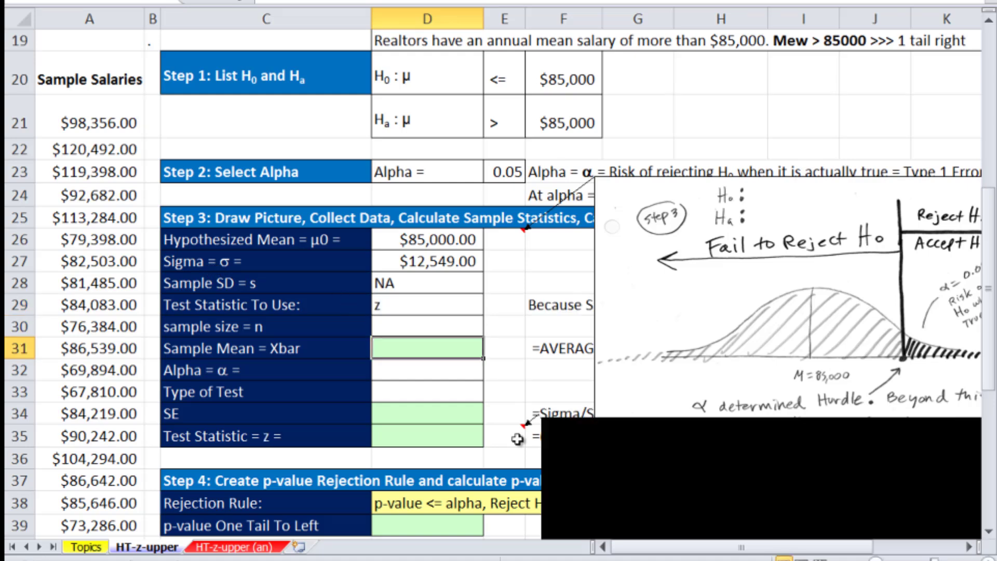
# Compute the sample mean as =AVERAGE(A21:A56), giving $88,595.00
pyautogui.write('=aver')
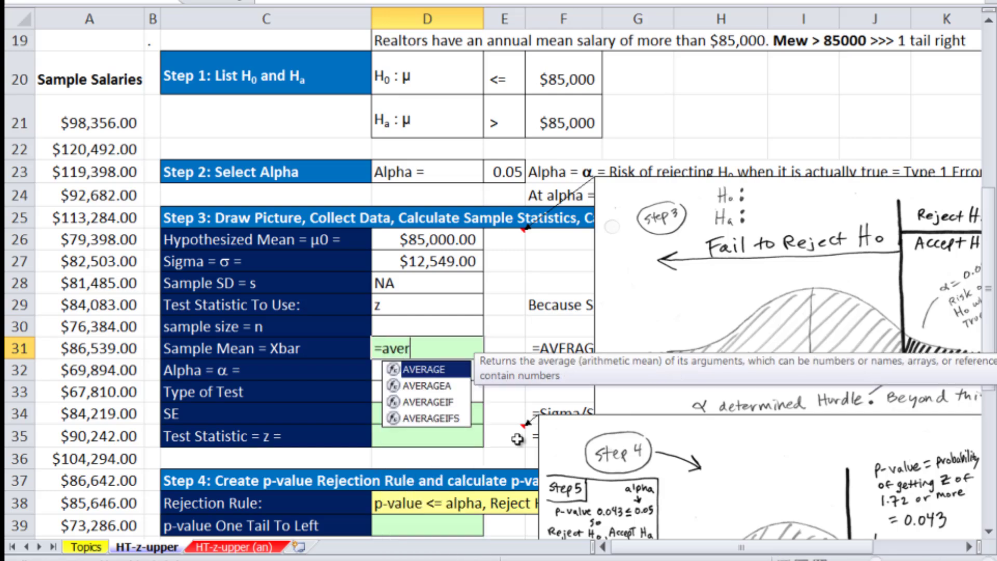
pyautogui.press('Tab')
pyautogui.click(112, 111)
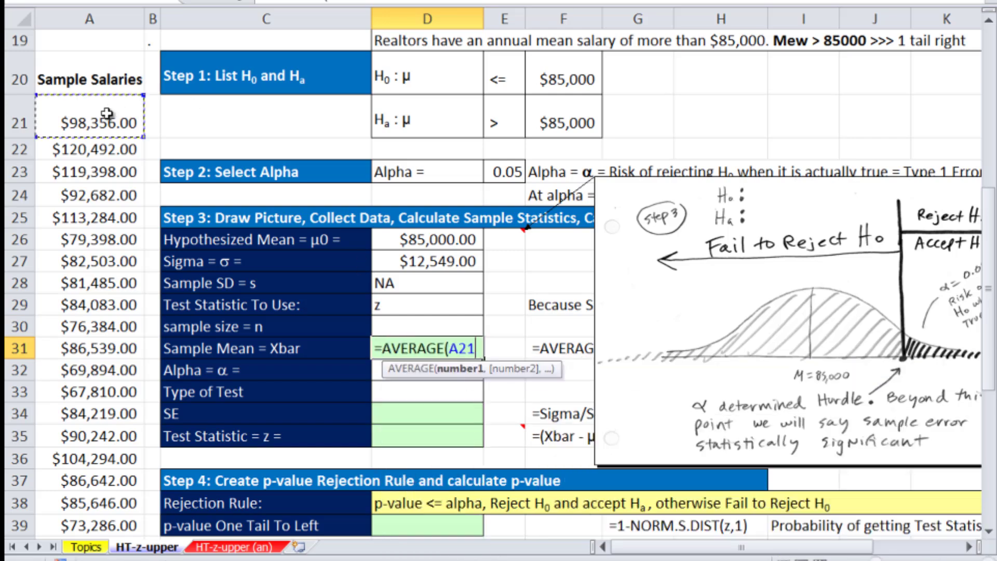
pyautogui.hotkey('ctrl', 'shift', 'Down')
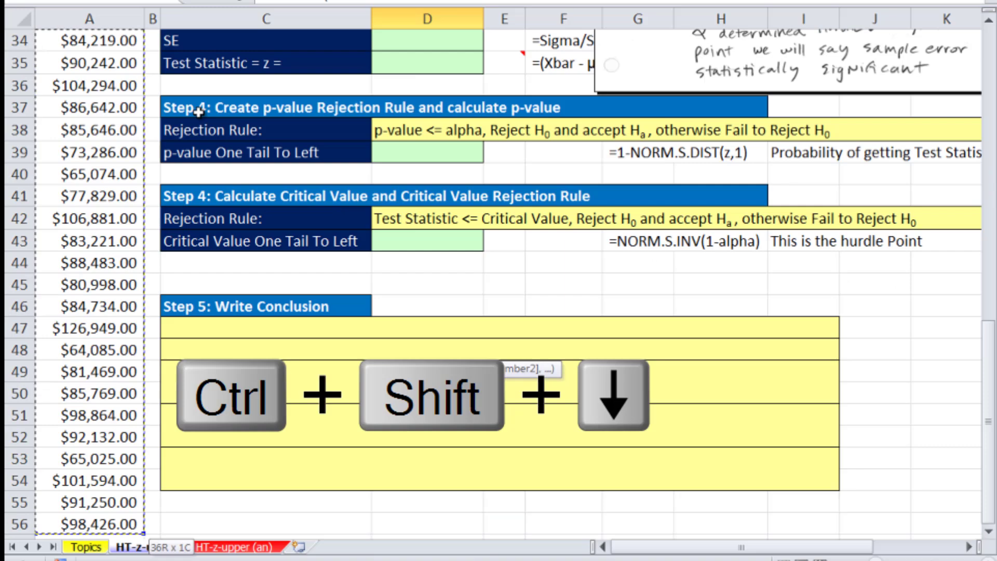
pyautogui.hotkey('shift', 'Return')
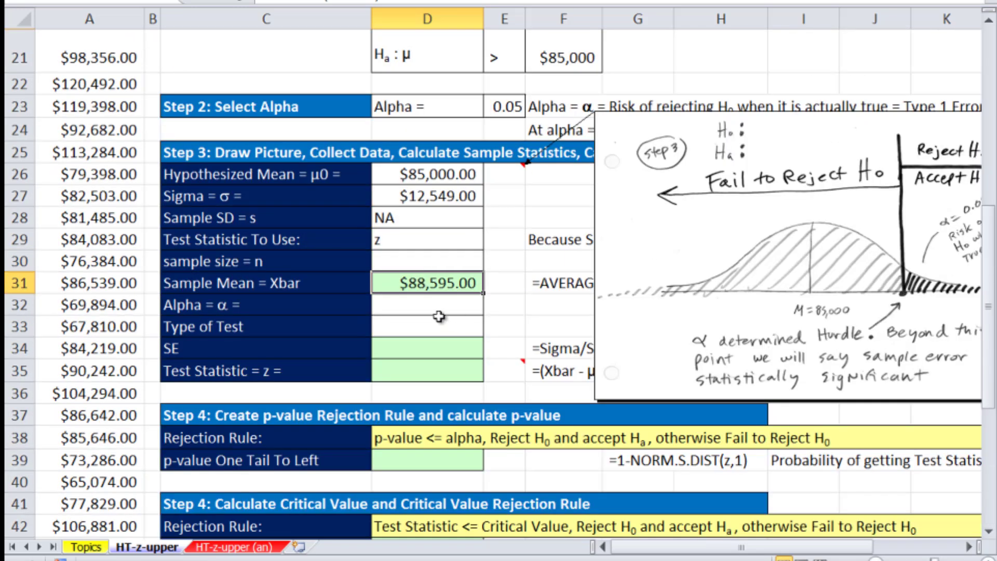
# Link the Step 3 alpha cell D32 to E23 so it shows 0.05
pyautogui.click(440, 309)
pyautogui.write('=')
pyautogui.click(498, 107)
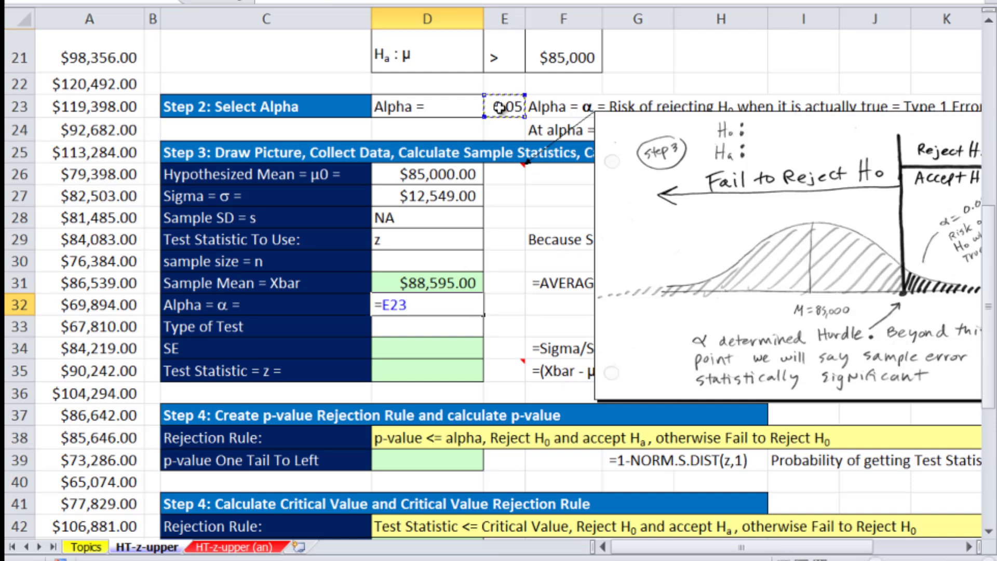
pyautogui.press('Return')
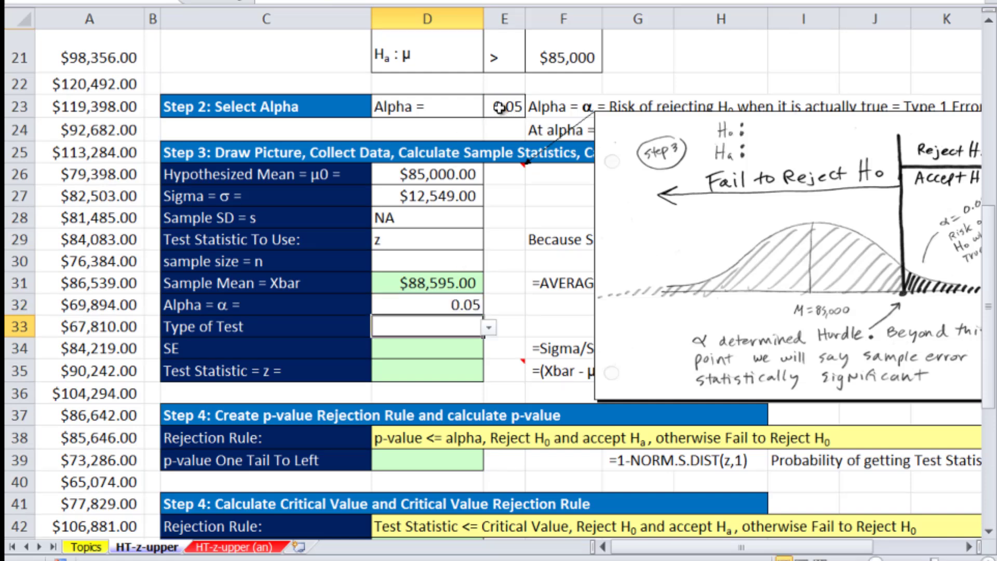
# Set the type of test to One Tail To Right
pyautogui.click(488, 327)
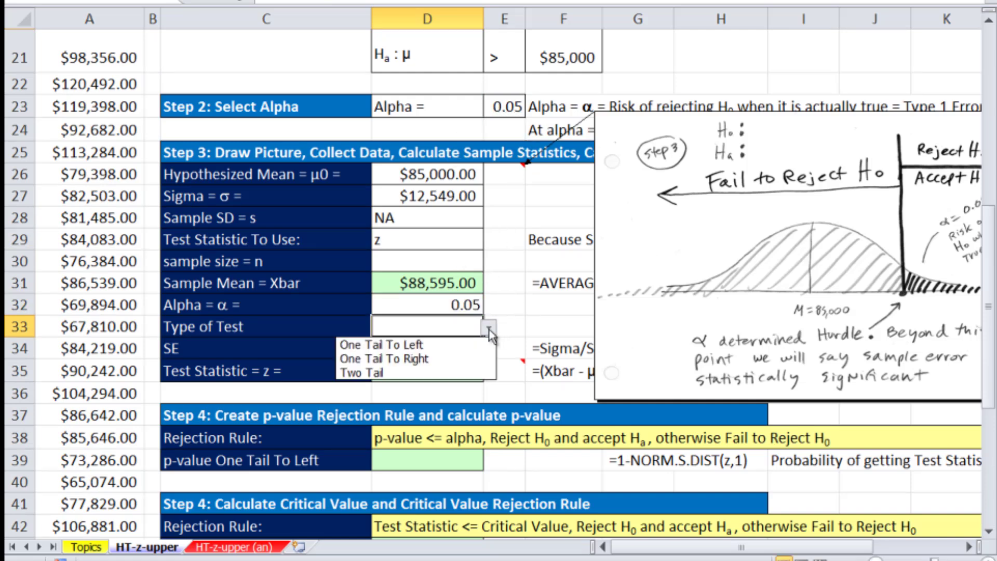
pyautogui.click(444, 363)
pyautogui.press('Return')
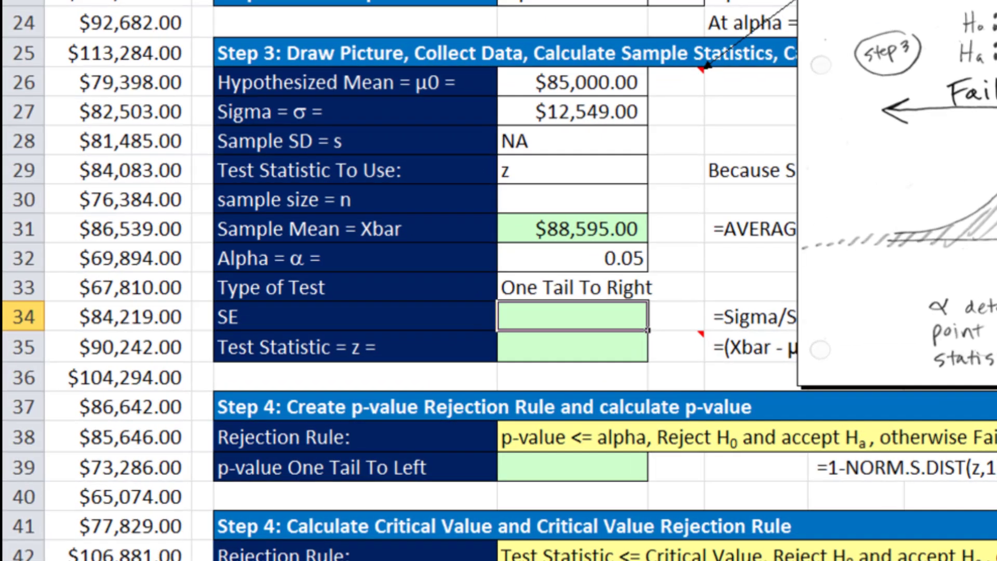
# Enter the standard error formula =D27/SQRT(D30) in D34, currently showing #DIV/0!
pyautogui.write('=')
pyautogui.press('Up')
pyautogui.press('Up')
pyautogui.press('Up')
pyautogui.press('Up')
pyautogui.press('Up')
pyautogui.press('Up')
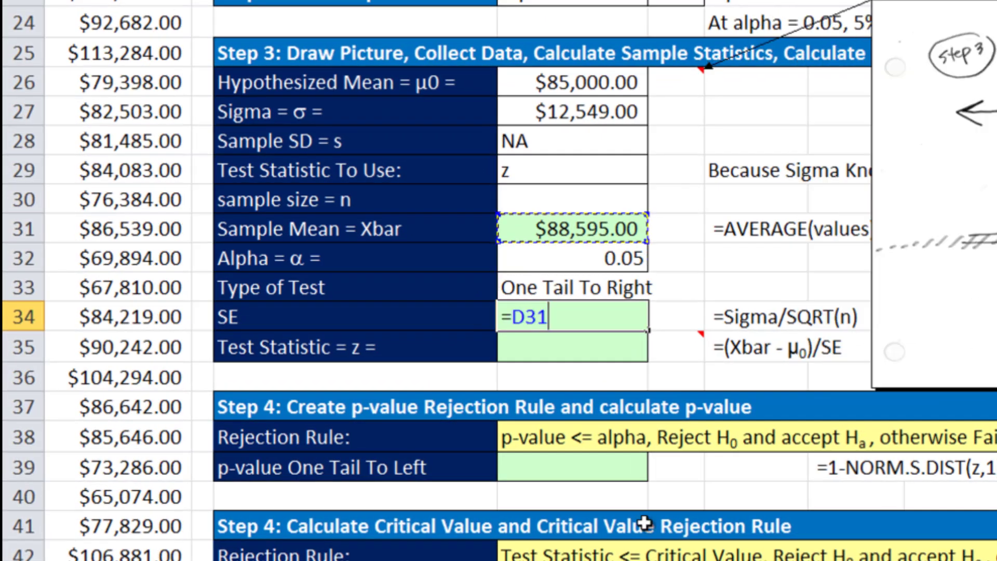
pyautogui.press('Up')
pyautogui.write('/sqrt')
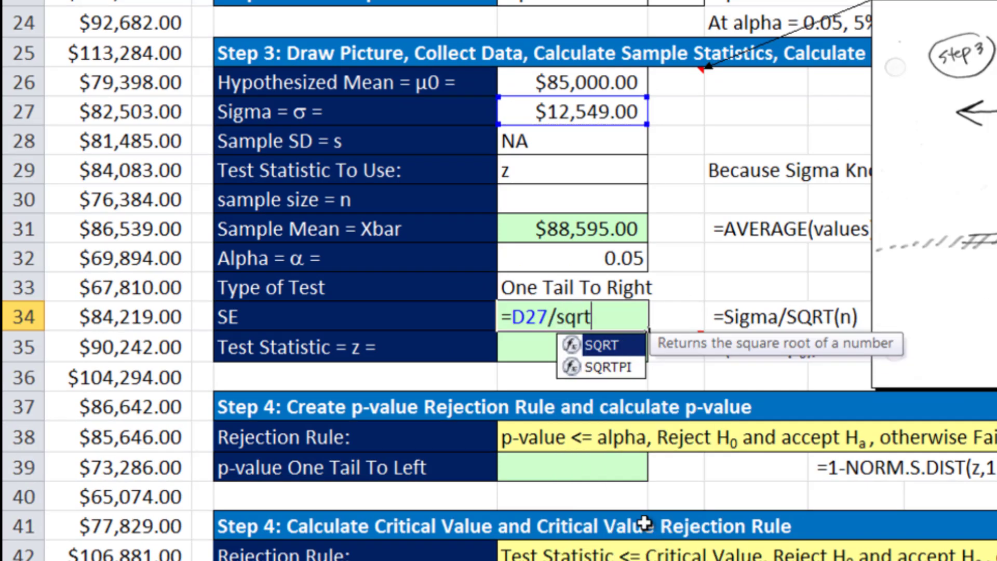
pyautogui.press('Tab')
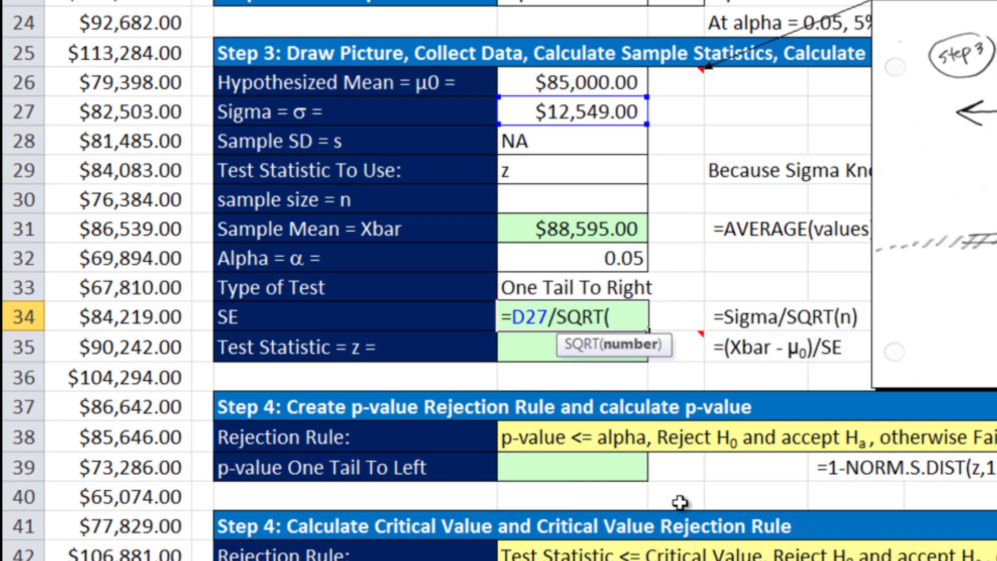
pyautogui.click(563, 200)
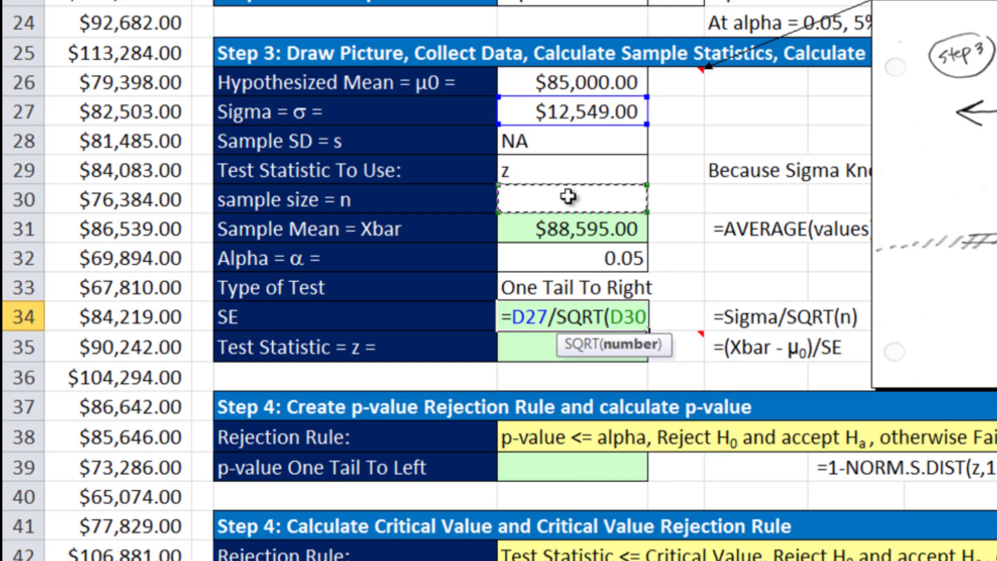
pyautogui.write(')')
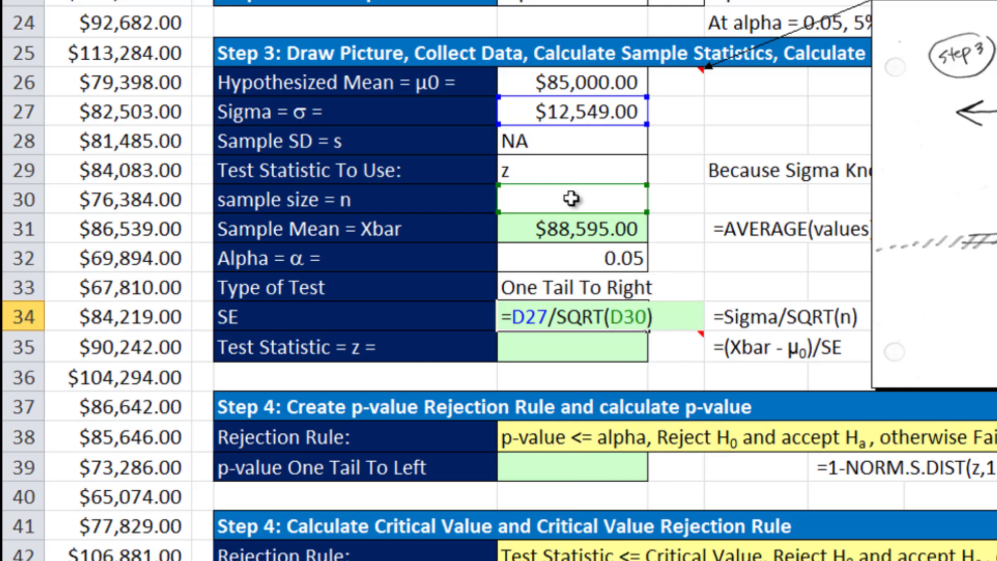
pyautogui.hotkey('ctrl', 'Return')
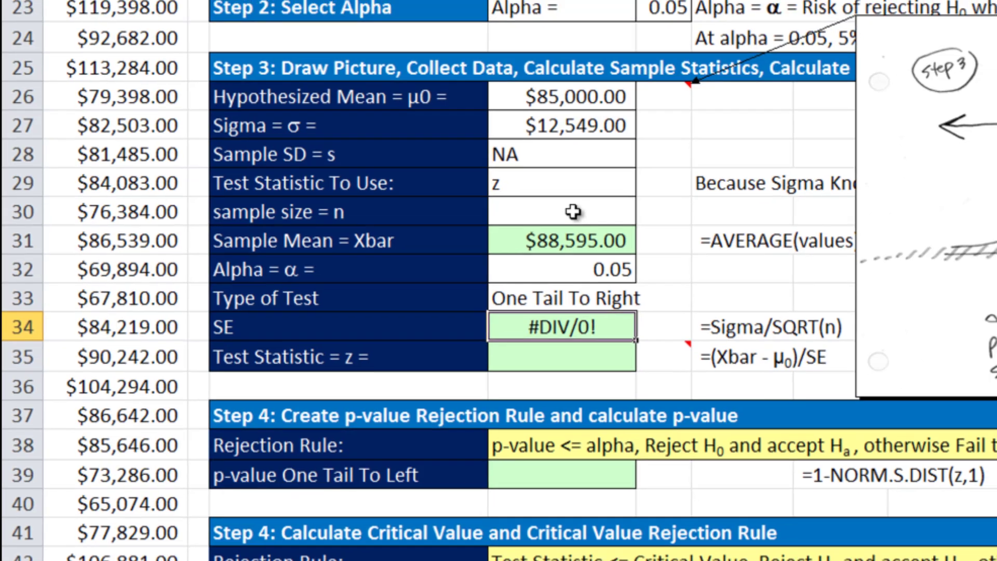
# Enter =COUNT(A21:A56) as the sample size, giving n = 36 and SE 2091.5
pyautogui.click(572, 198)
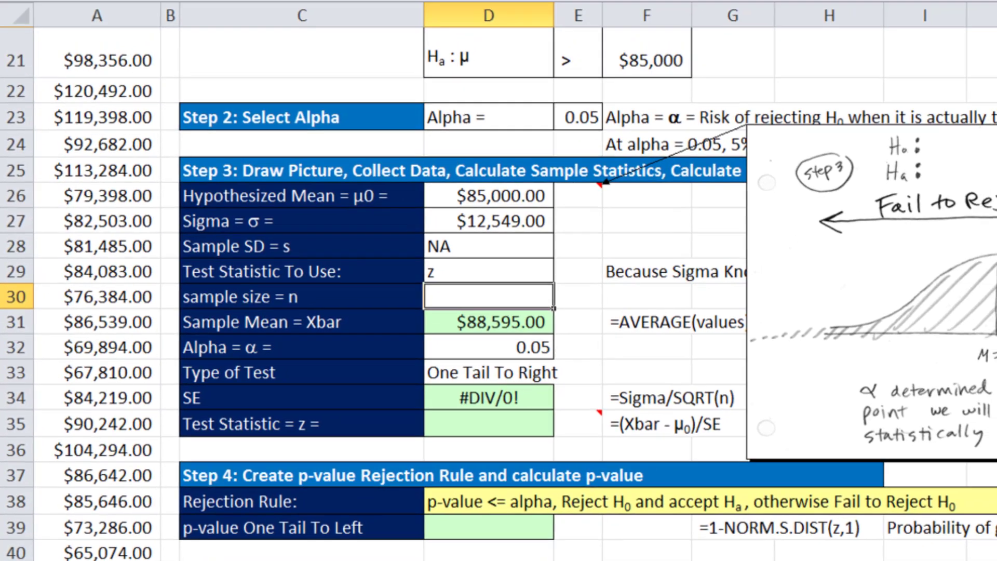
pyautogui.write('=cou')
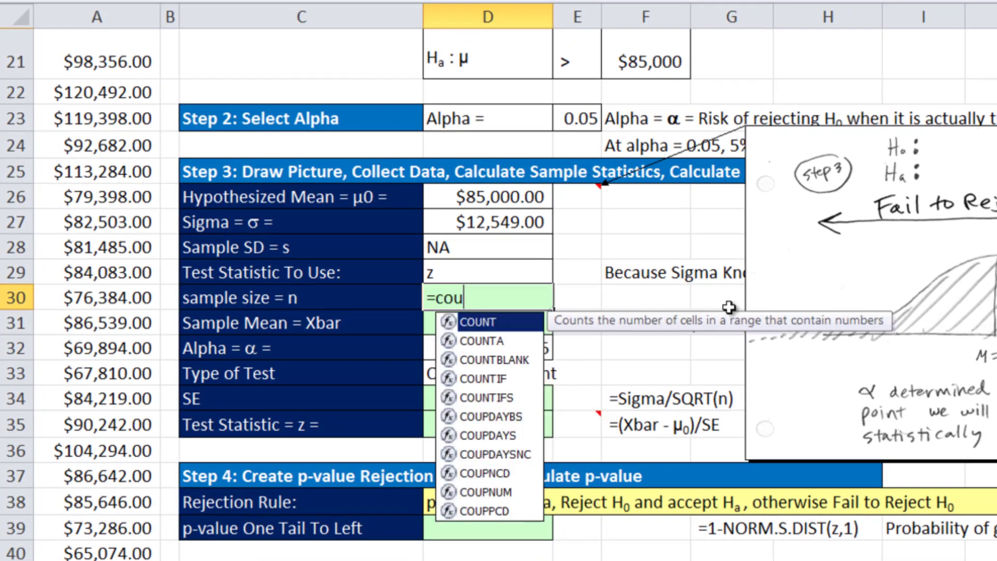
pyautogui.press('Tab')
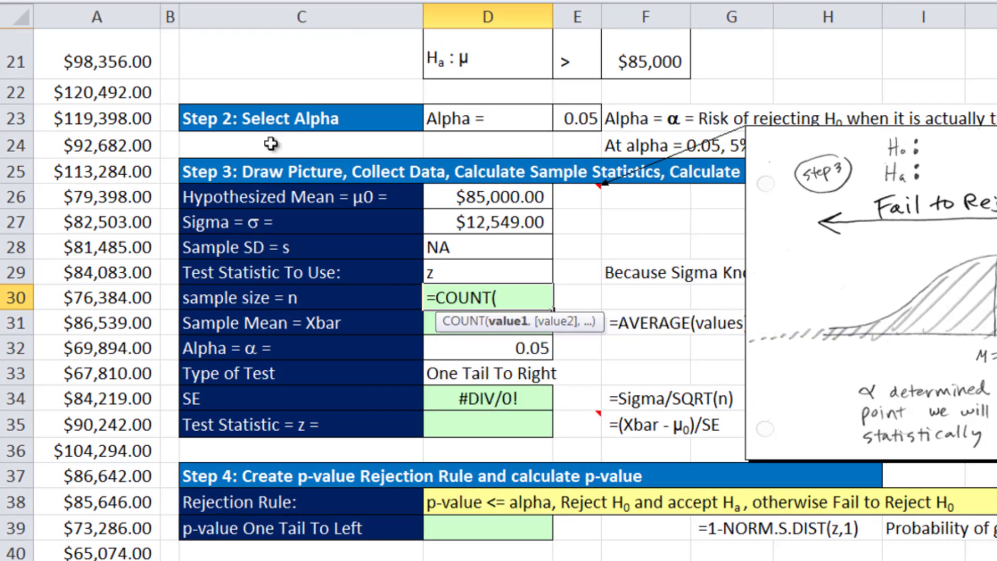
pyautogui.scroll(1, 137, 170)
pyautogui.click(138, 170)
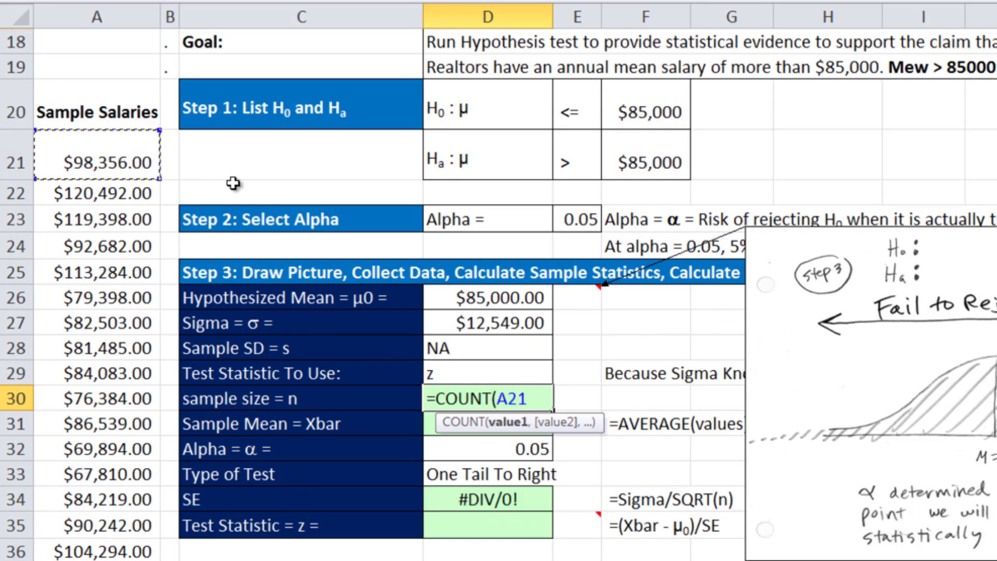
pyautogui.hotkey('ctrl', 'shift', 'Down')
pyautogui.scroll(3, 246, 185)
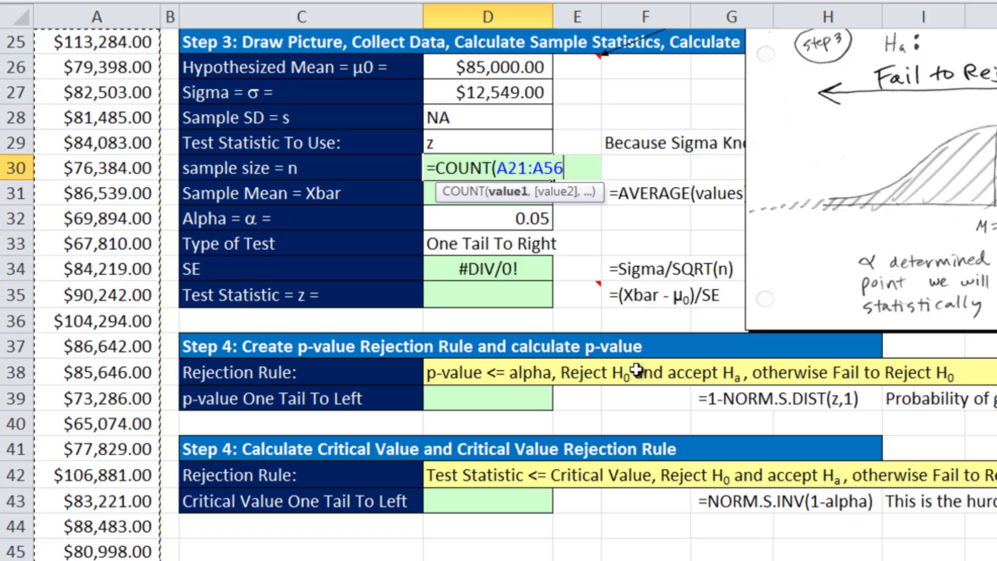
pyautogui.write(')')
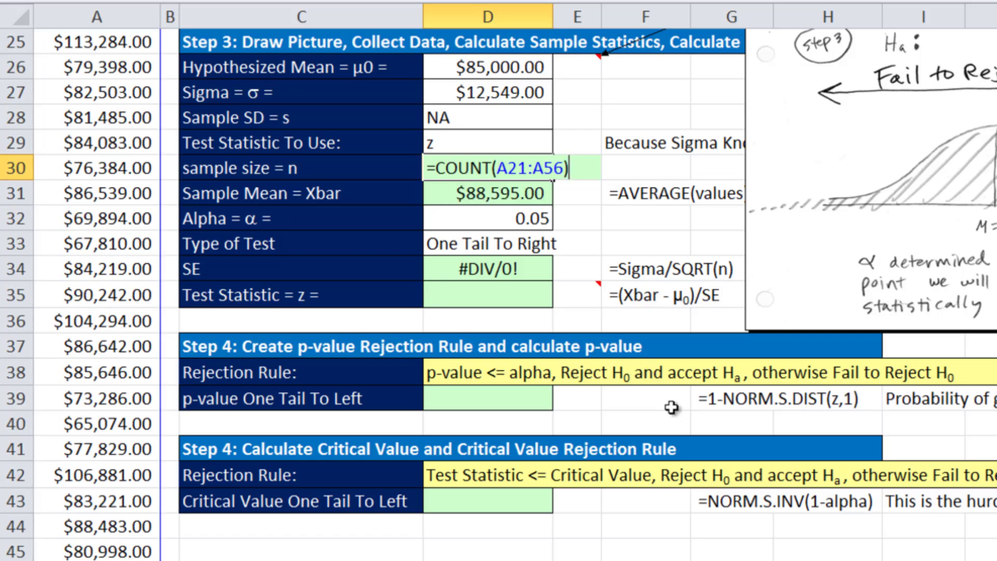
pyautogui.click(500, 169)
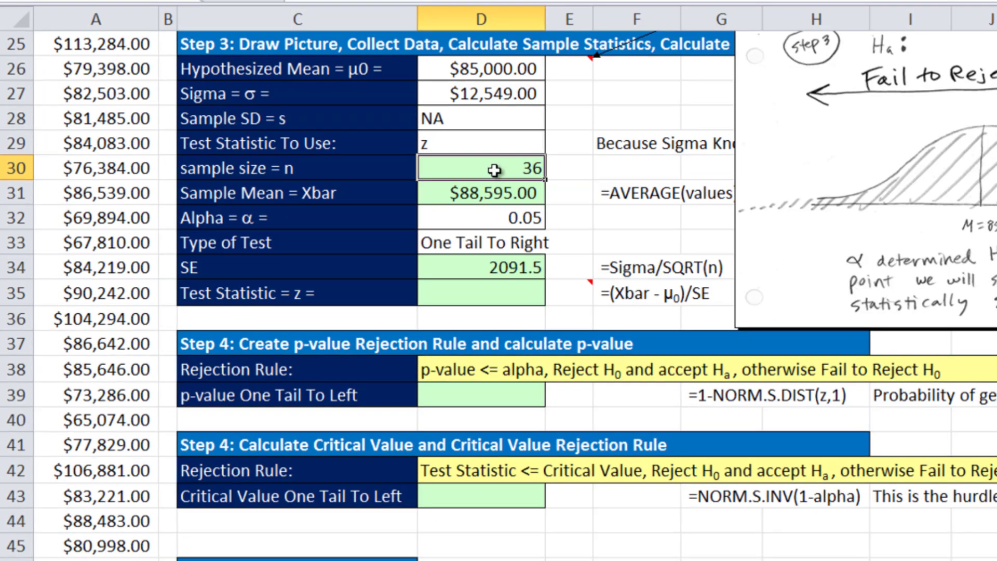
pyautogui.click(483, 271)
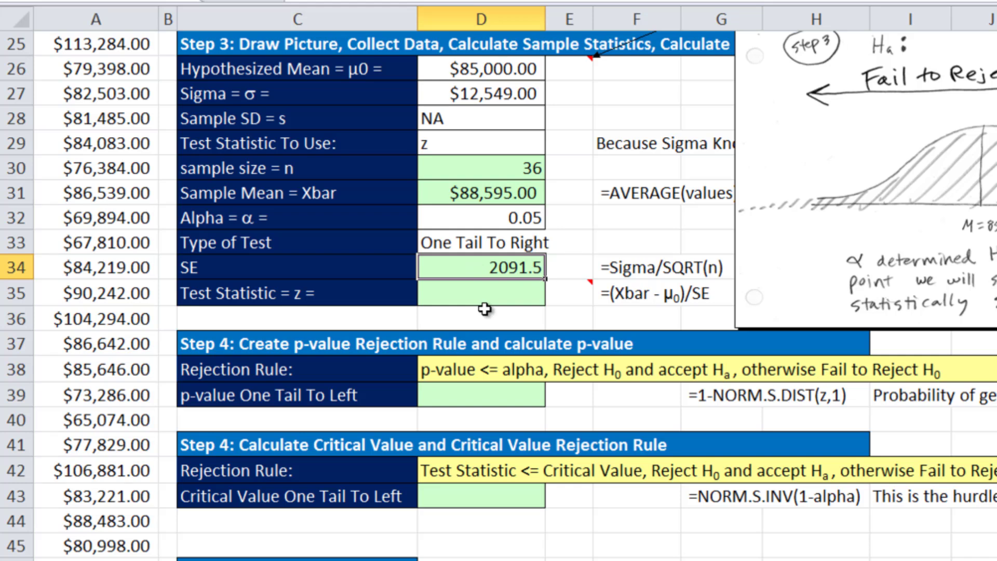
# Enter =(D31-D26)/D34 in D35, giving a z statistic of 1.718862061
pyautogui.click(512, 295)
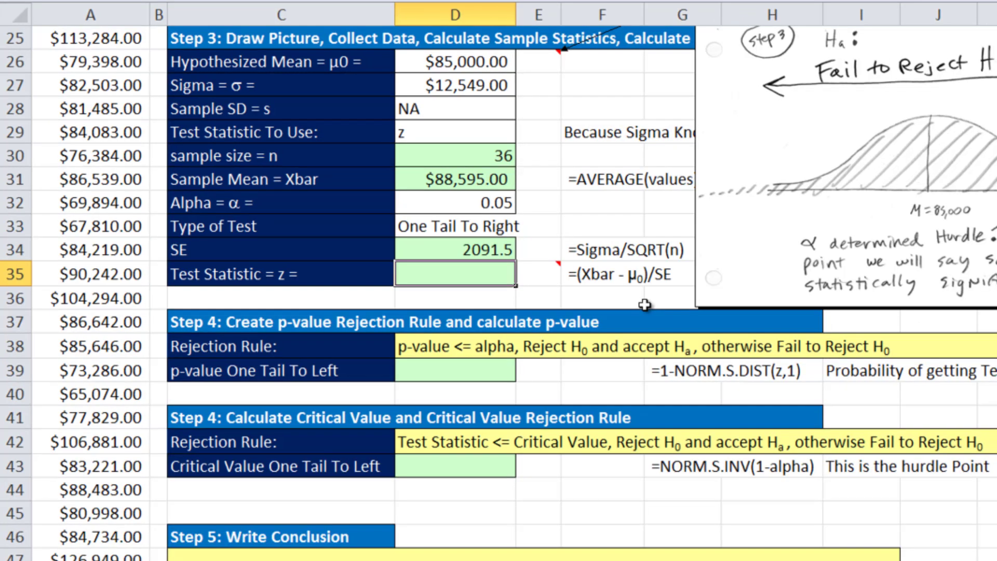
pyautogui.write('=(')
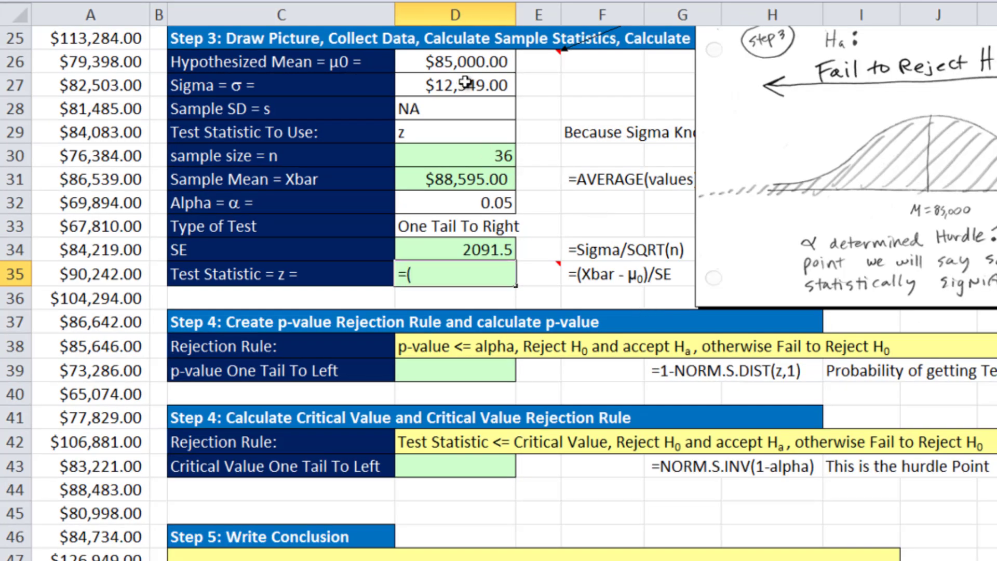
pyautogui.click(463, 172)
pyautogui.write('-')
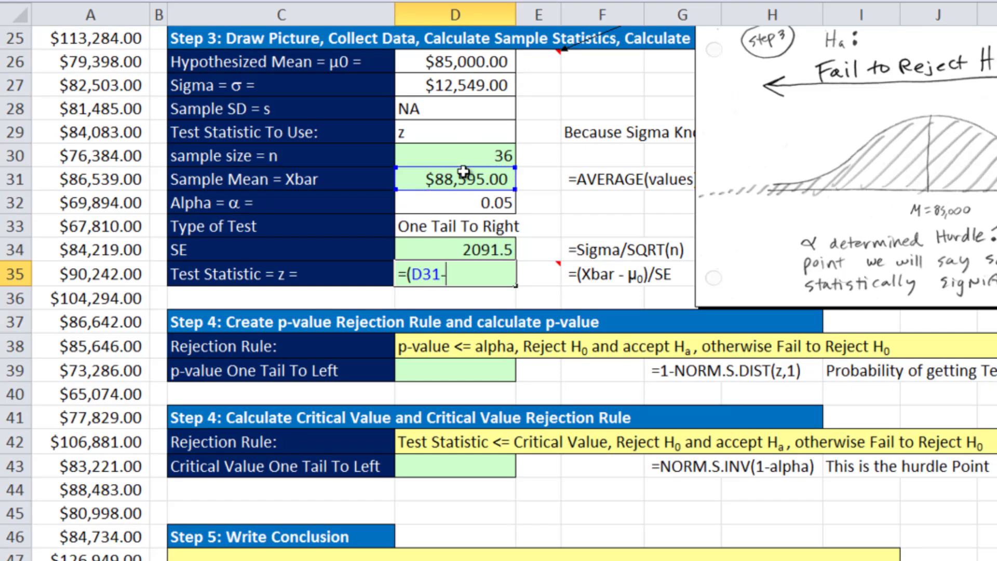
pyautogui.click(447, 65)
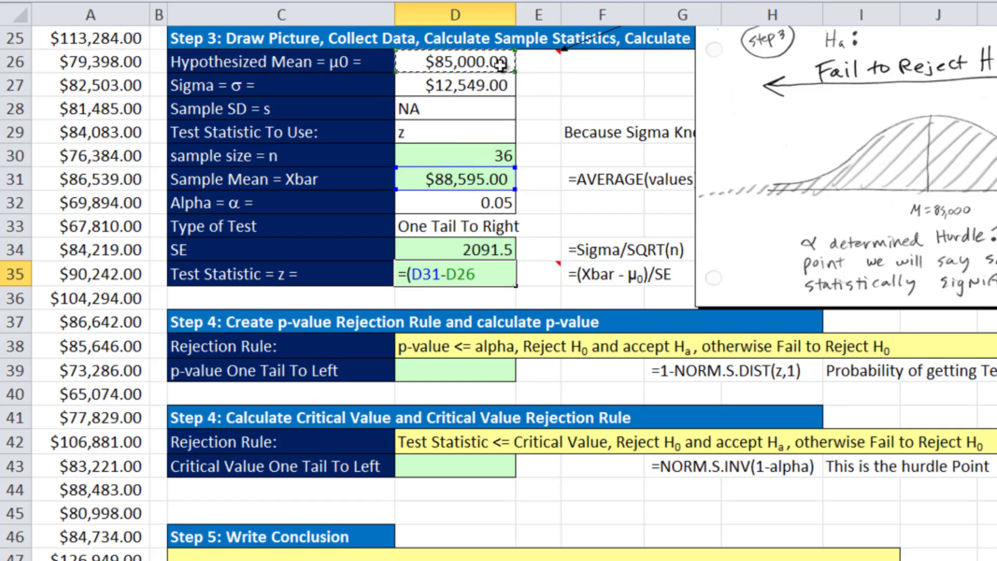
pyautogui.write(')')
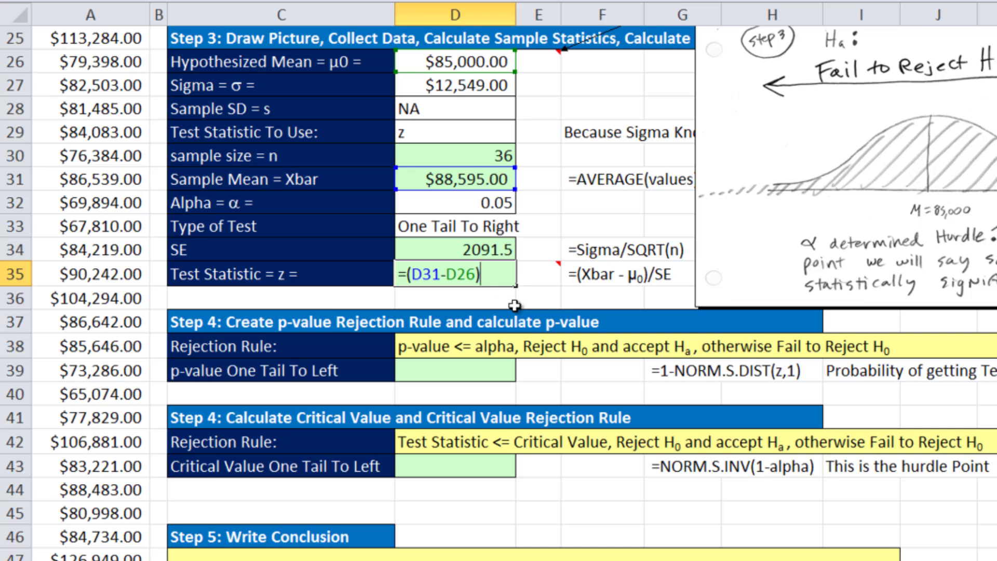
pyautogui.write('/')
pyautogui.click(496, 250)
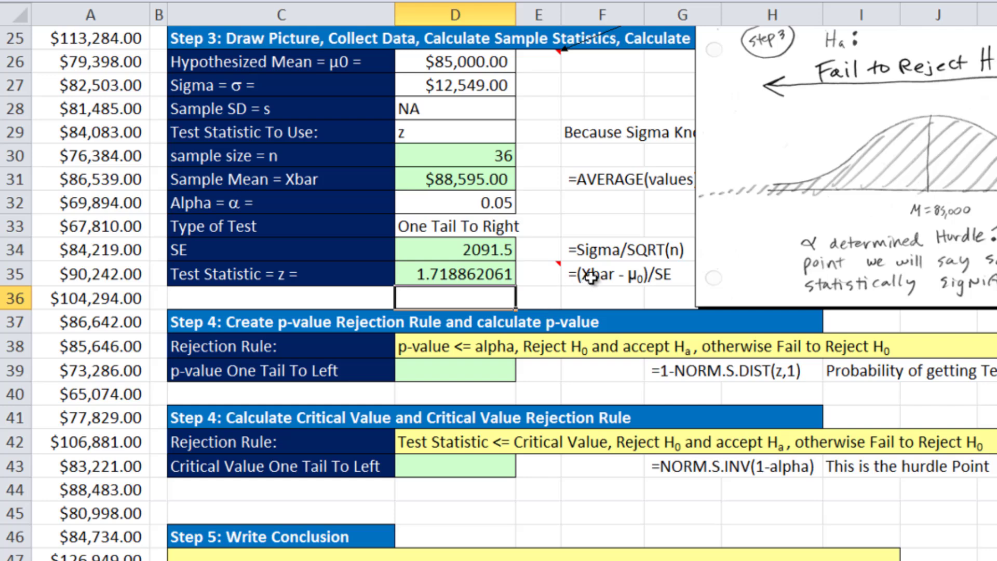
# Abandon a started =NORM entry in D39 and hide the Step 4 sketch comment on E35
pyautogui.click(512, 369)
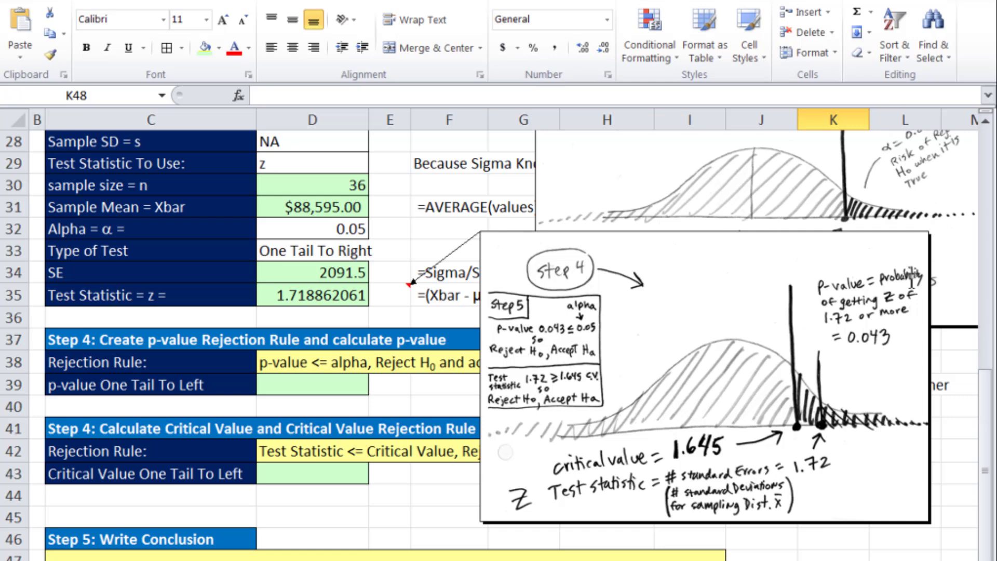
pyautogui.click(327, 385)
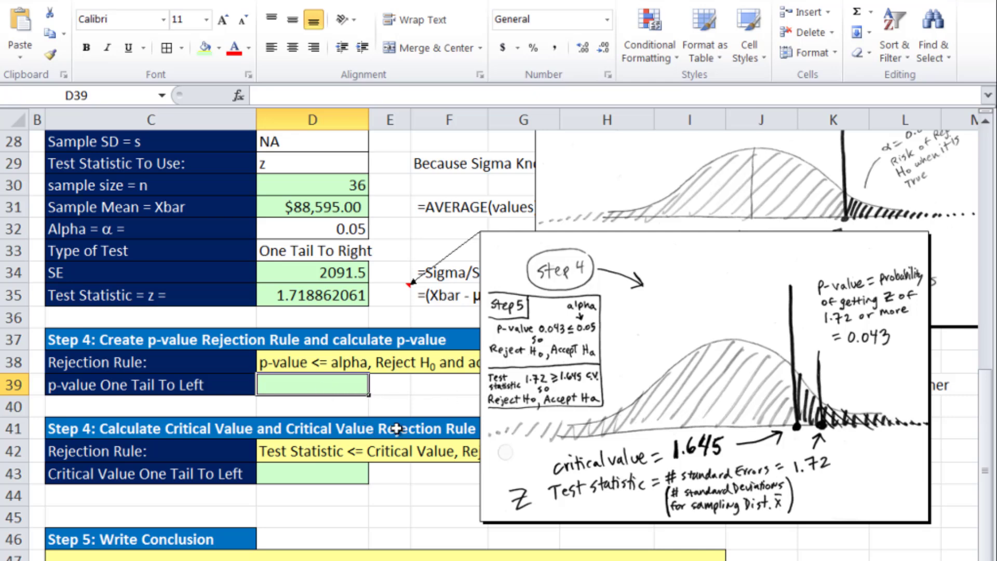
pyautogui.write('=norm')
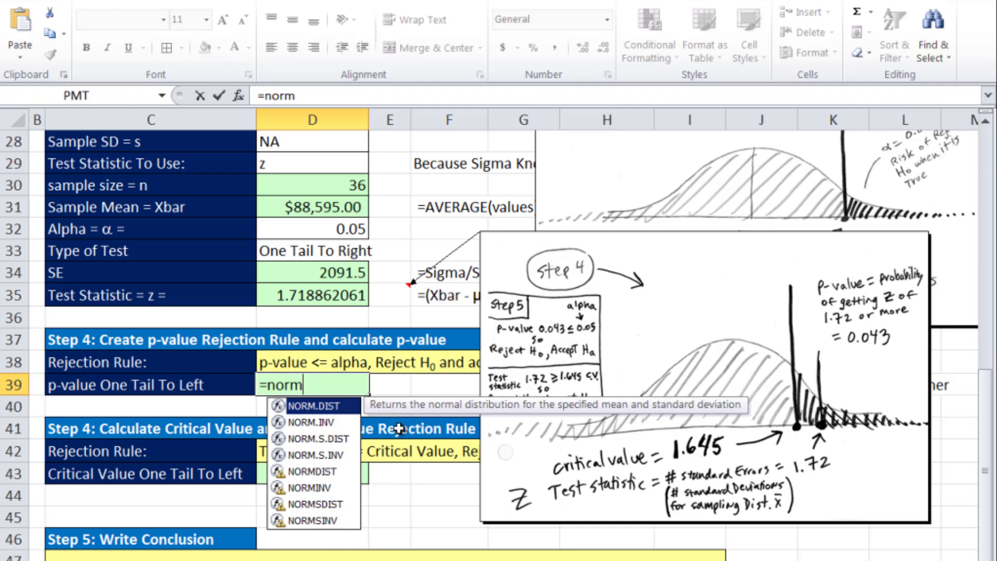
pyautogui.press('Escape')
pyautogui.click(509, 236)
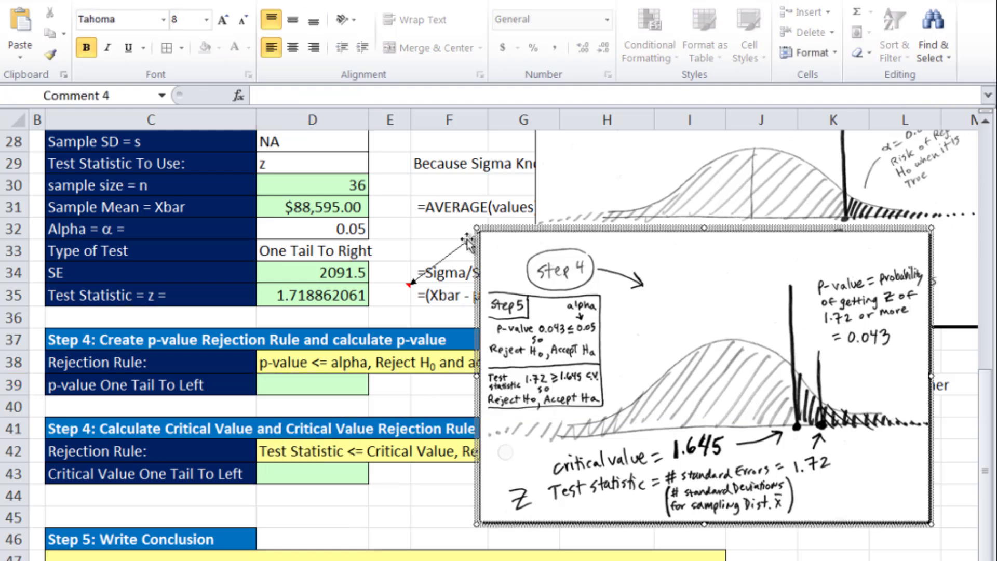
pyautogui.rightClick(389, 292)
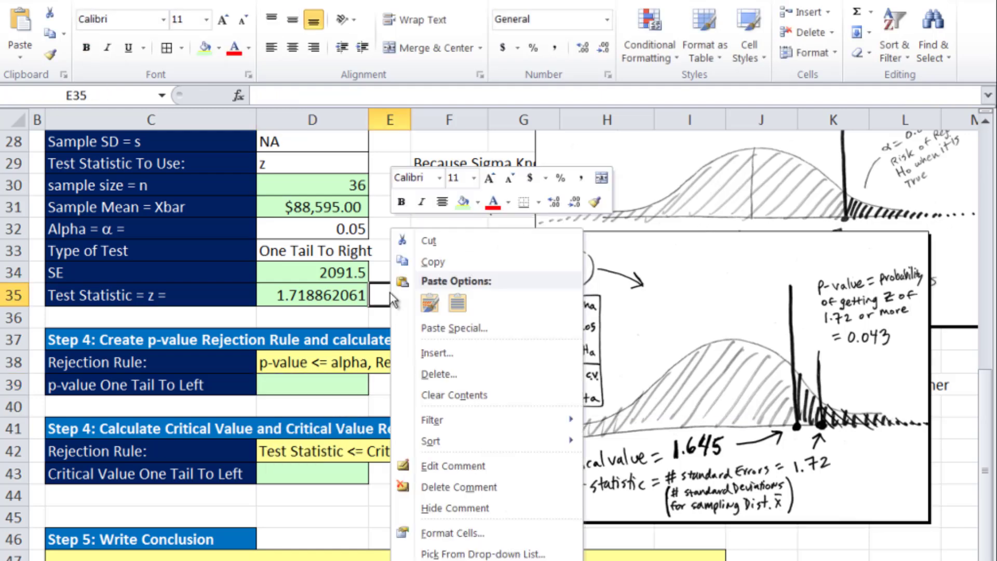
pyautogui.click(457, 510)
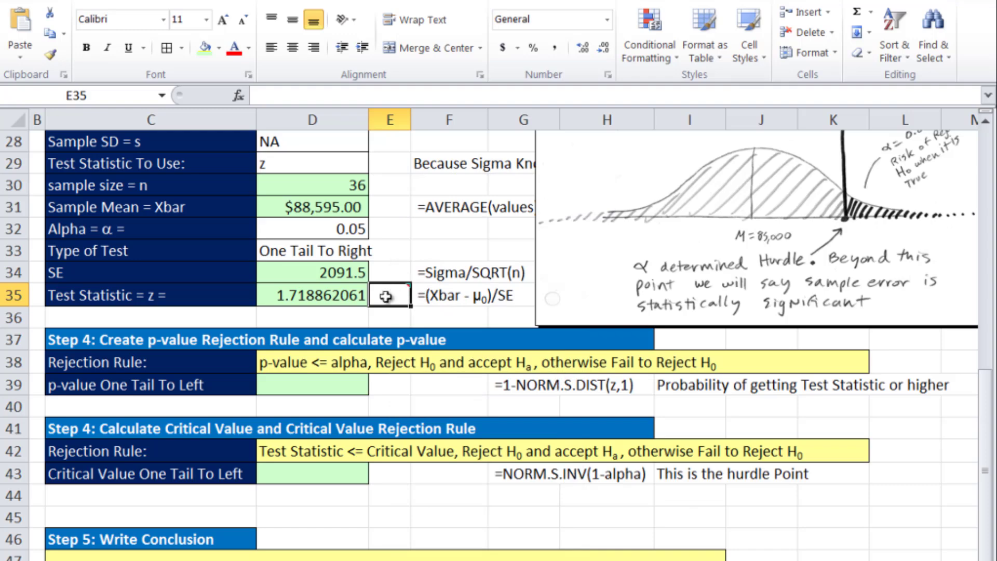
pyautogui.moveTo(387, 295)
# Switch to the handwritten notes PDF and scroll down to the page 27 Excel Functions page
pyautogui.hotkey('alt', 'Tab')
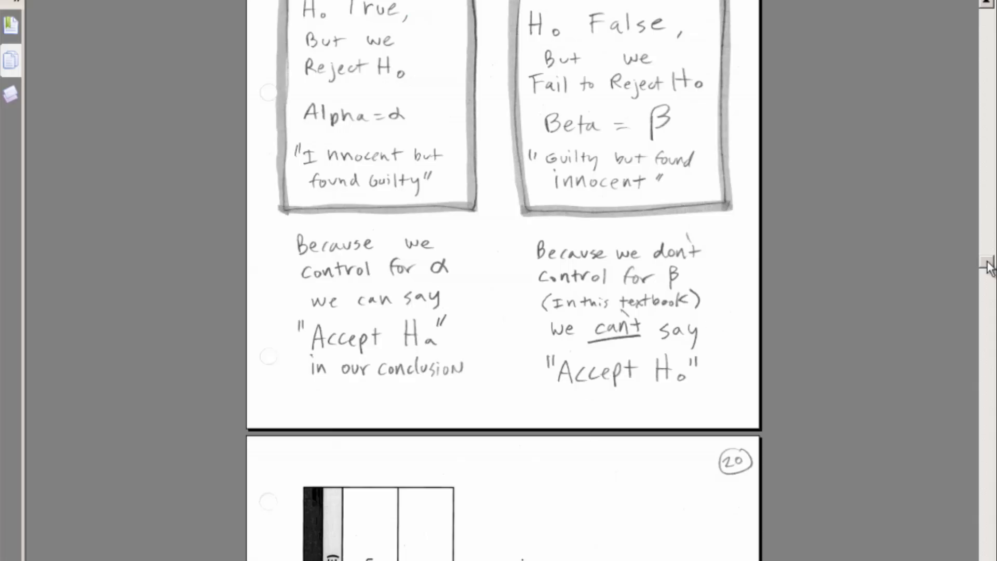
pyautogui.scroll(-3, 988, 270)
pyautogui.moveTo(988, 270); pyautogui.dragTo(992, 367)
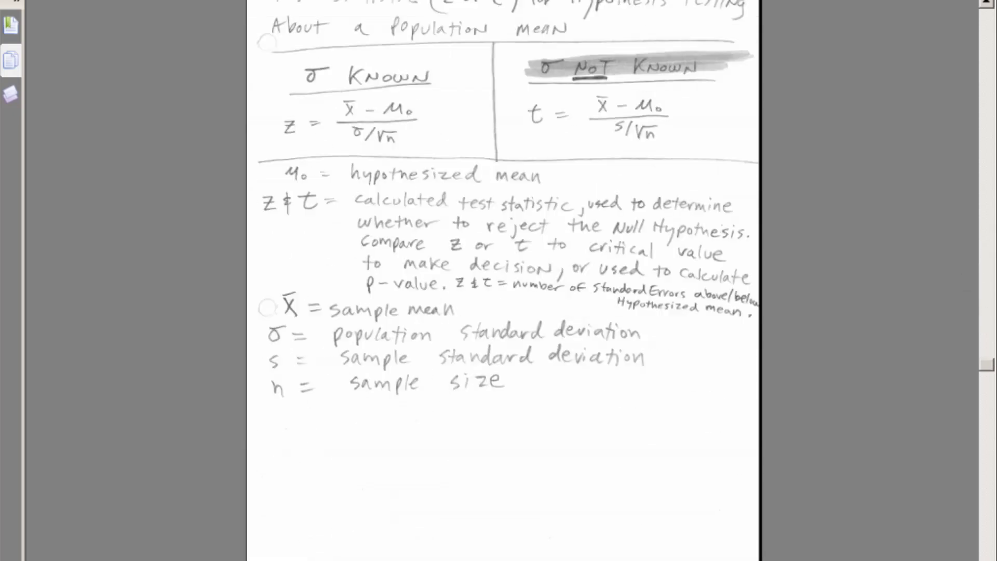
pyautogui.click(985, 4)
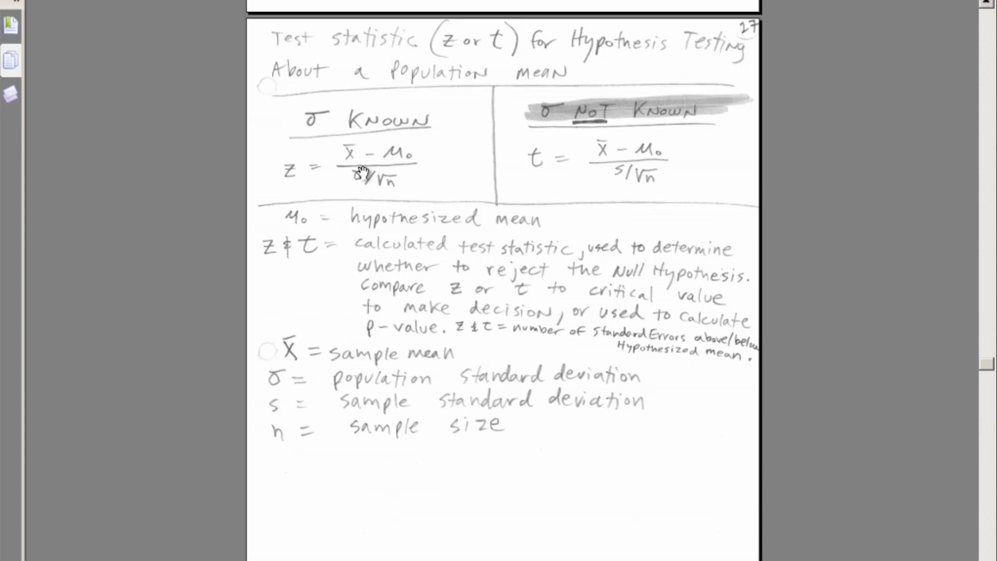
pyautogui.scroll(-10, 572, 232)
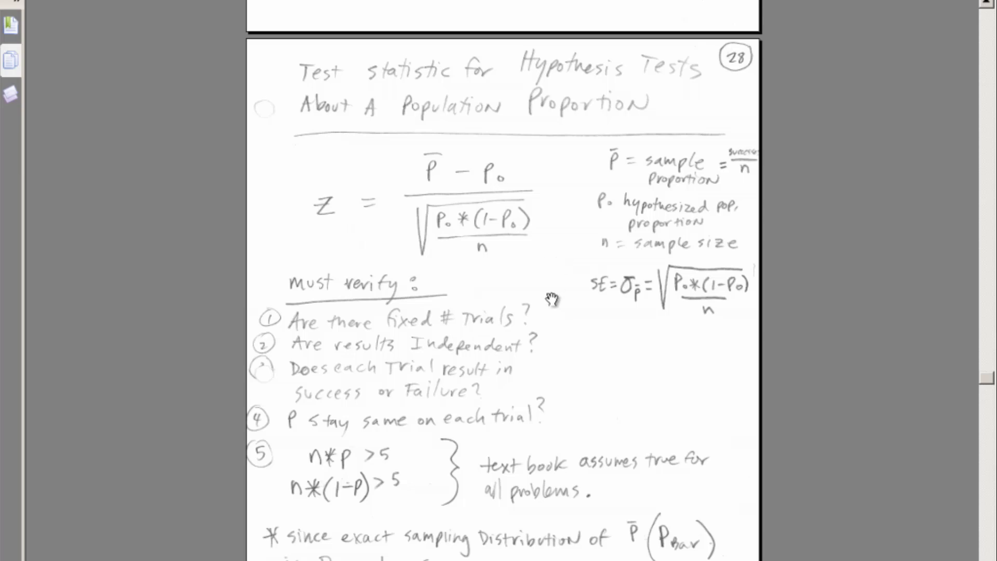
pyautogui.scroll(-5, 560, 292)
pyautogui.scroll(-11, 560, 292)
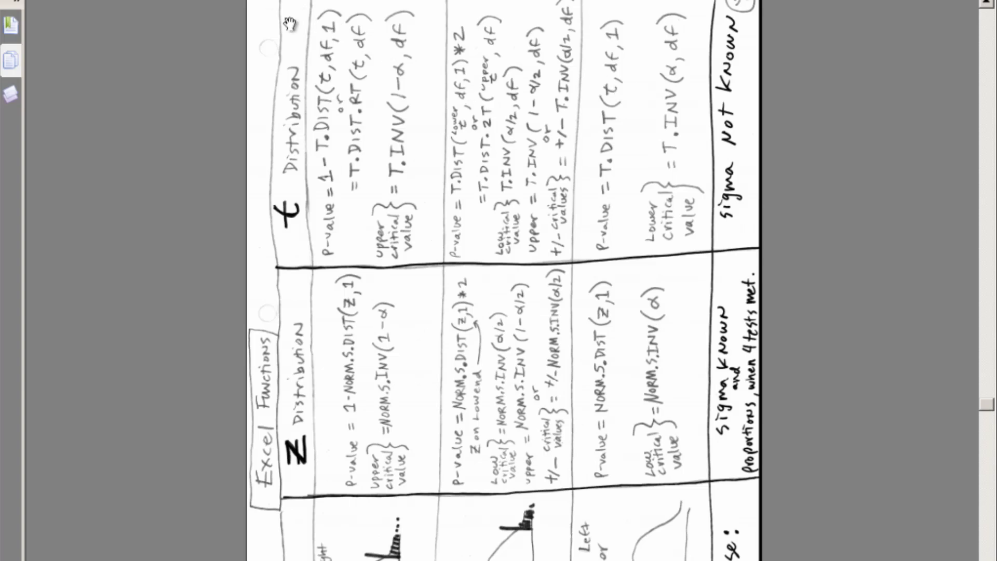
# Rotate the sideways Excel Functions page upright and scroll through the Z and t distribution tables
pyautogui.hotkey('ctrl', 'shift', '+')
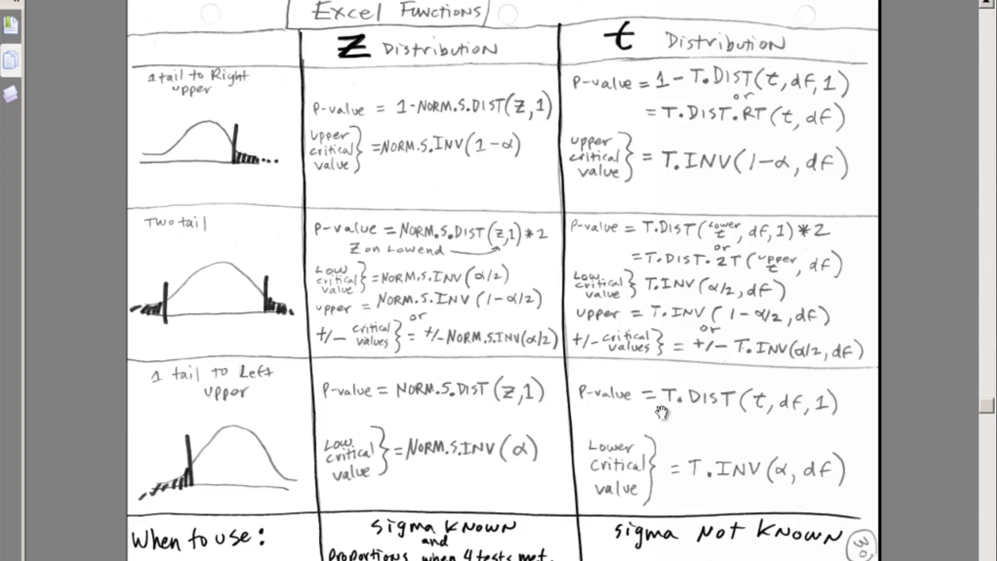
pyautogui.scroll(-10, 617, 367)
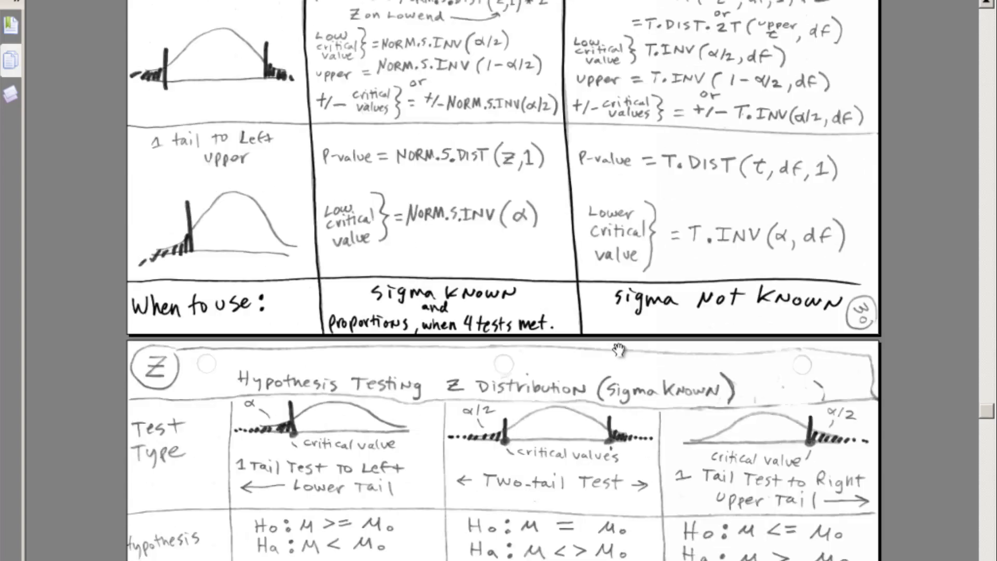
pyautogui.scroll(-4, 617, 349)
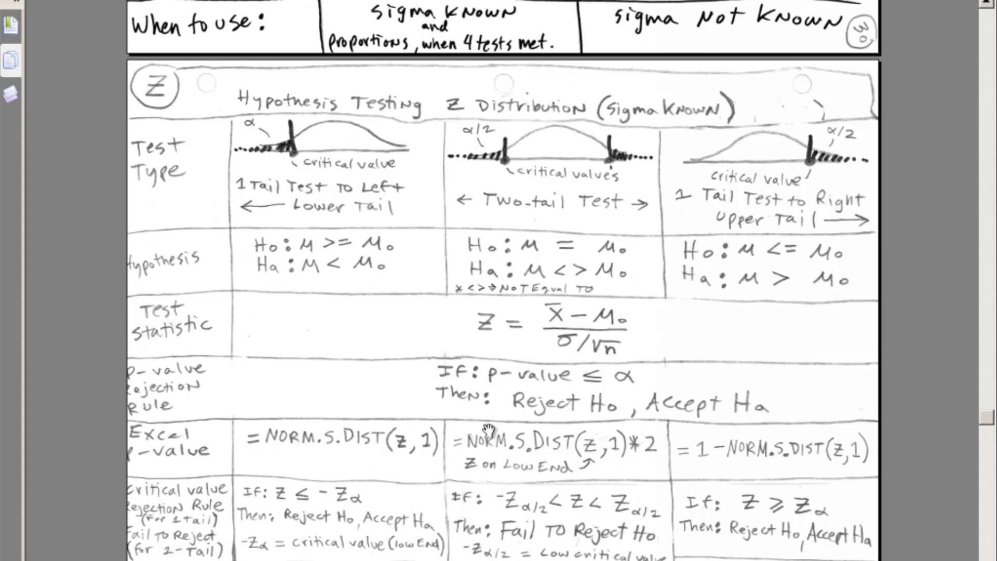
pyautogui.scroll(-10, 461, 402)
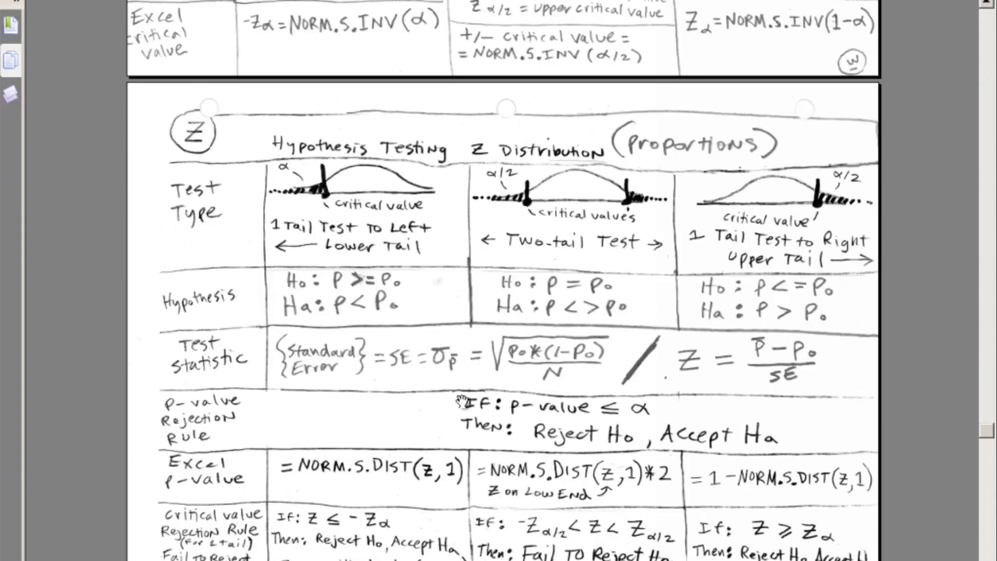
pyautogui.scroll(-2, 461, 401)
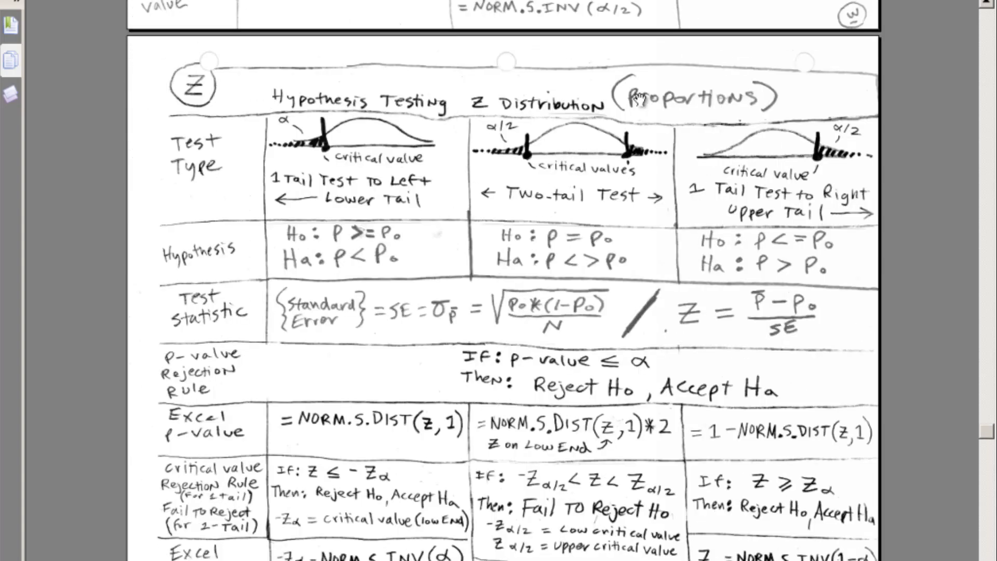
pyautogui.scroll(-10, 629, 152)
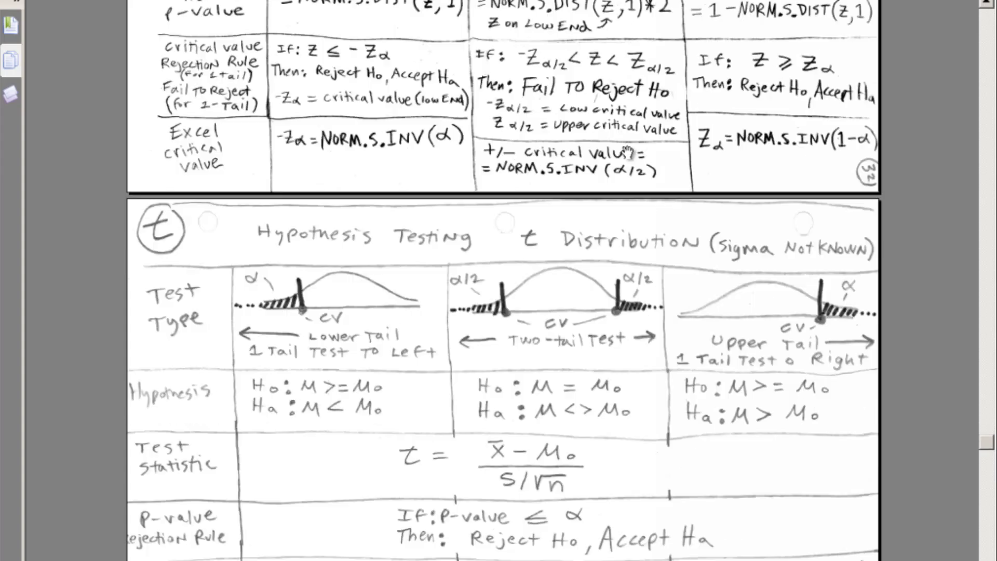
pyautogui.scroll(-5, 628, 152)
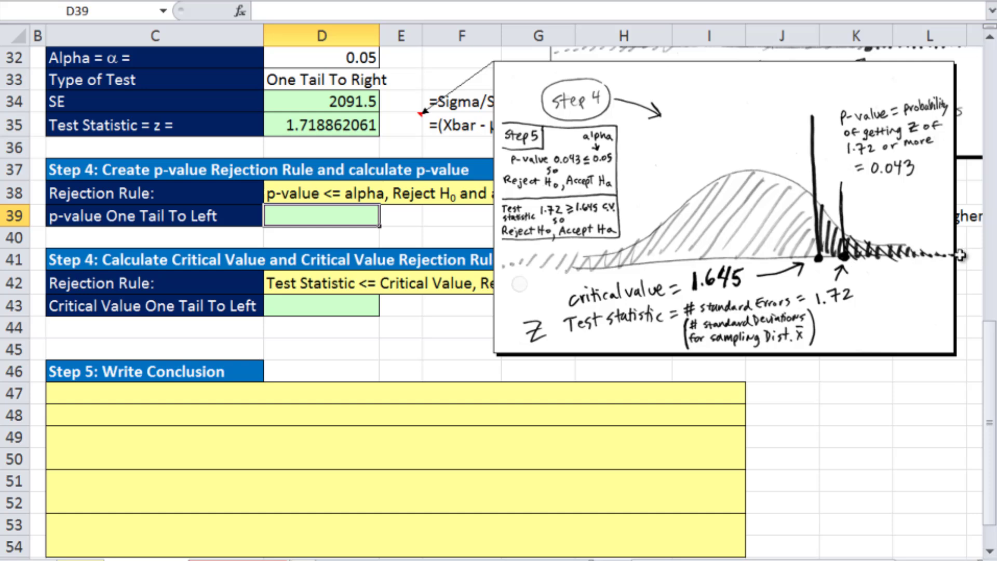
# Reposition the Step 4 sketch near row 37, then select the p-value cell D39
pyautogui.click(502, 61)
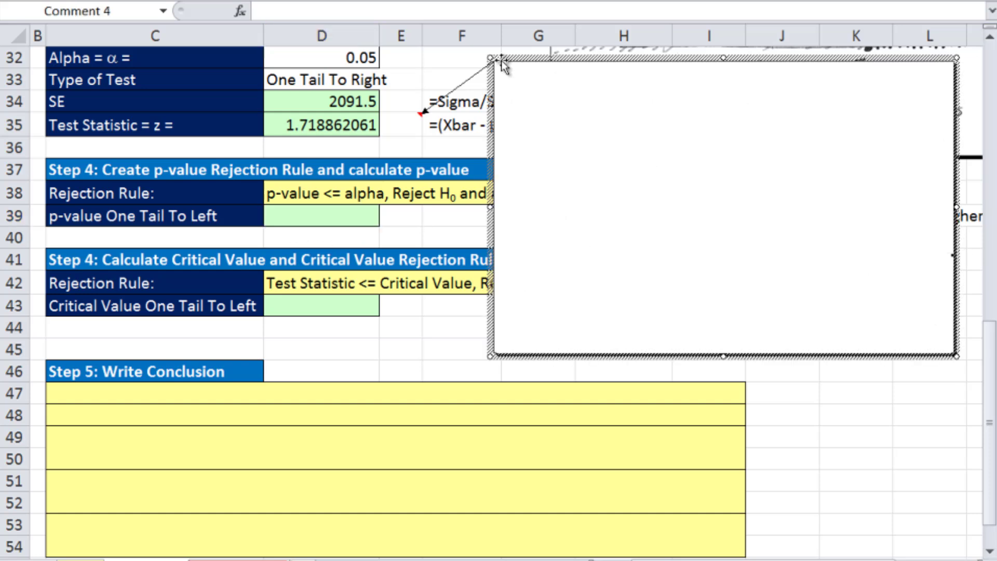
pyautogui.moveTo(502, 61)
pyautogui.mouseDown()
pyautogui.moveTo(451, 316)
pyautogui.moveTo(493, 331)
pyautogui.mouseUp()
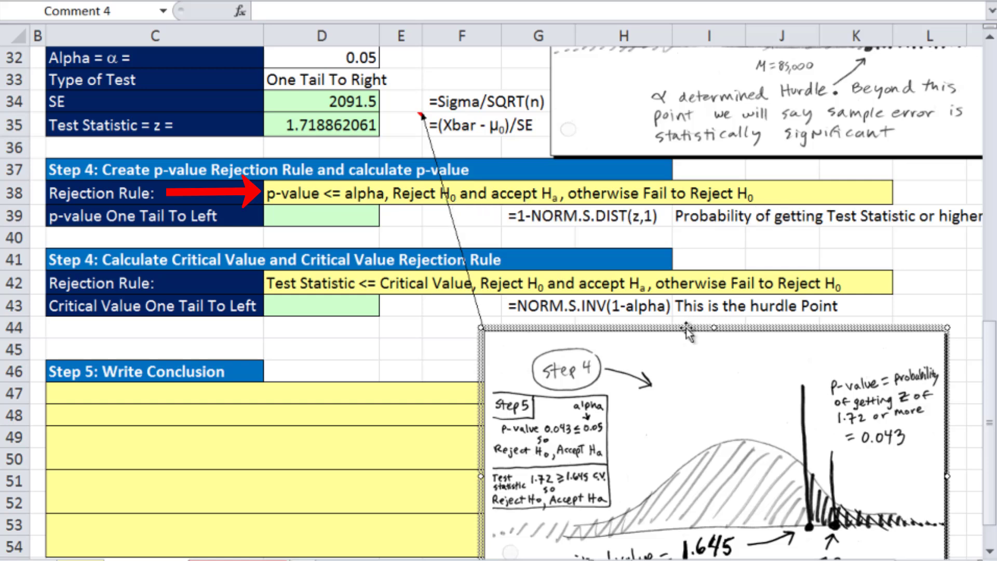
pyautogui.moveTo(690, 328); pyautogui.dragTo(651, 81)
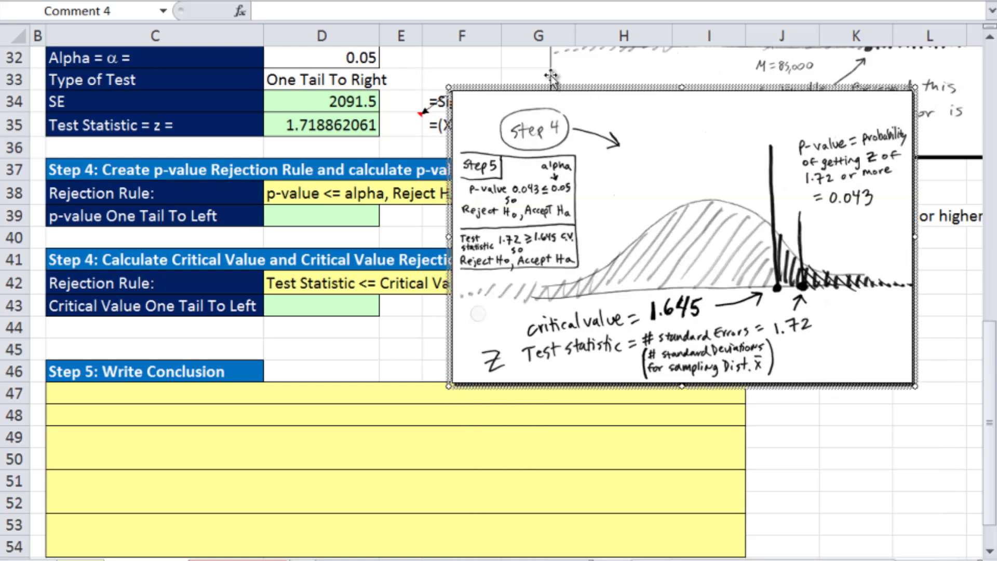
pyautogui.moveTo(476, 89); pyautogui.dragTo(498, 56)
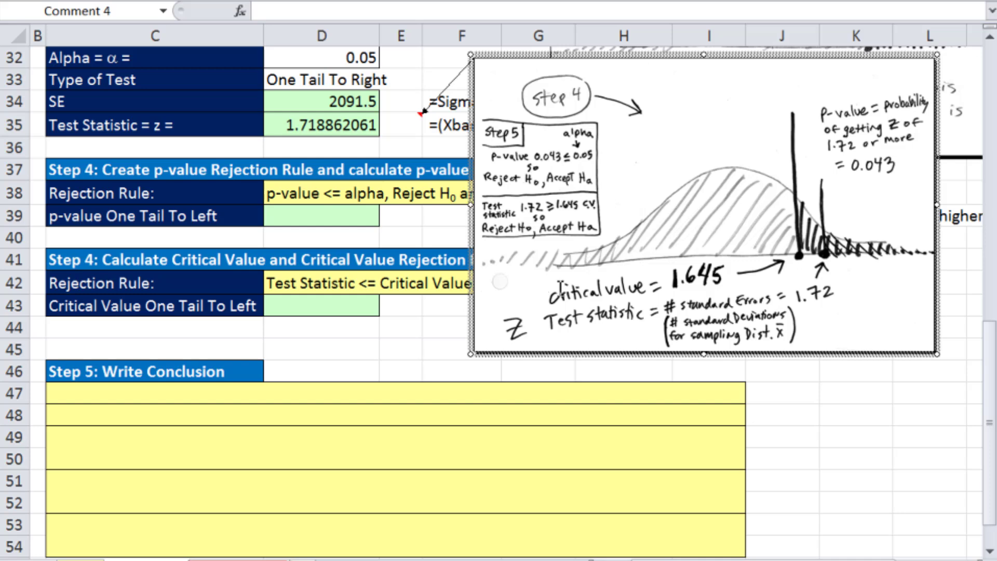
pyautogui.click(370, 288)
pyautogui.click(334, 219)
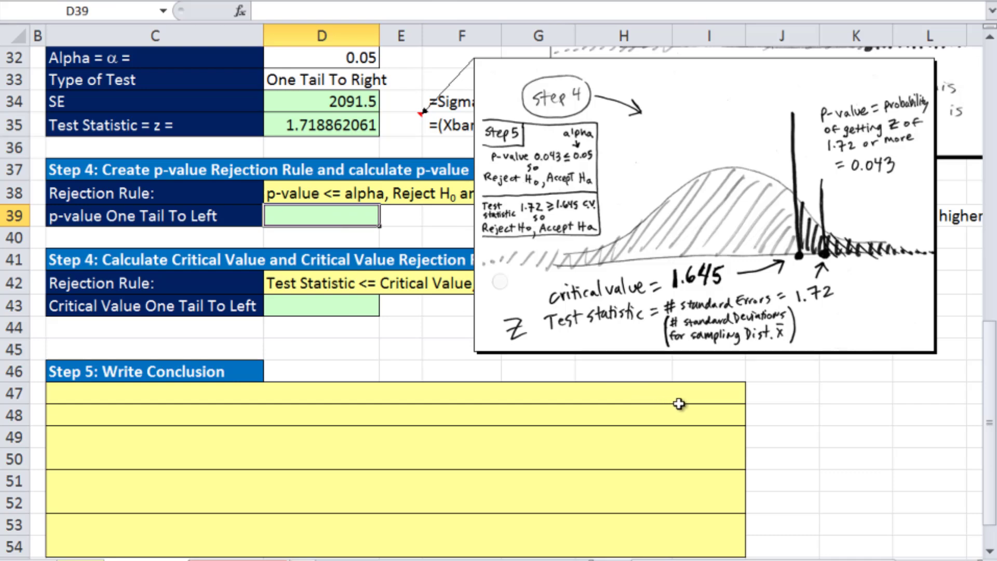
# Enter =1-NORM.S.DIST(D35,1) in D39, giving a p-value of 0.042819746
pyautogui.write('=')
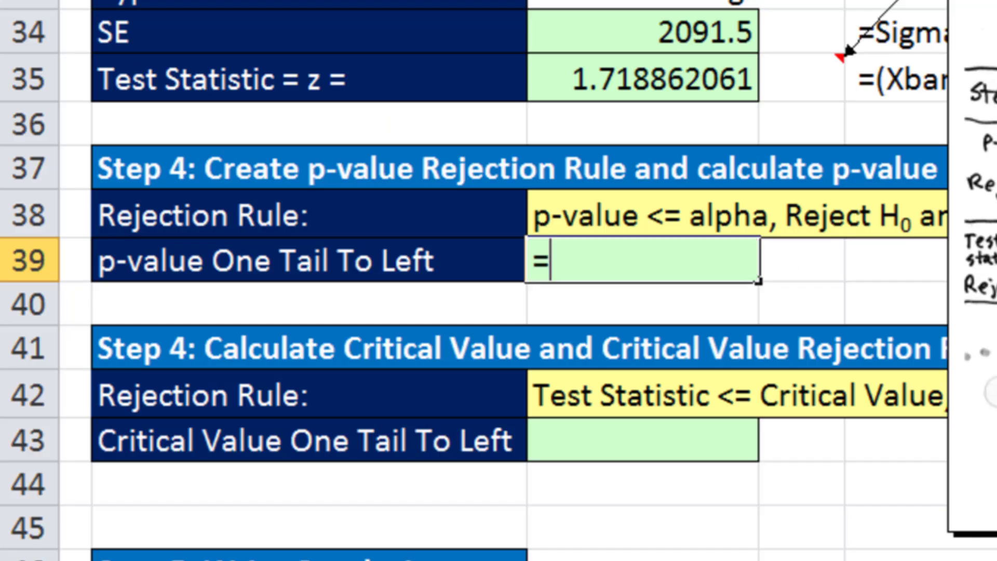
pyautogui.write('norm.s')
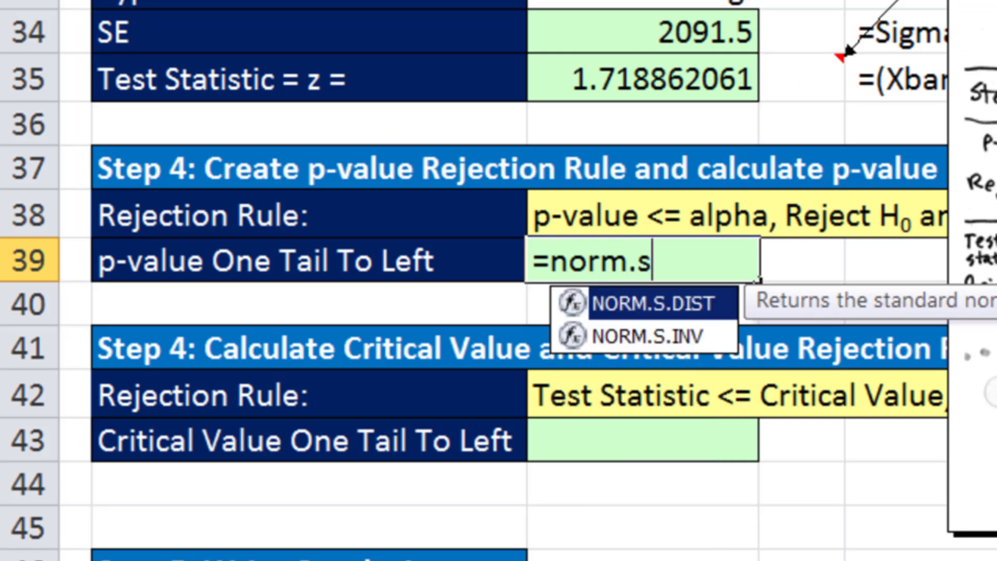
pyautogui.write('.')
pyautogui.press('Tab')
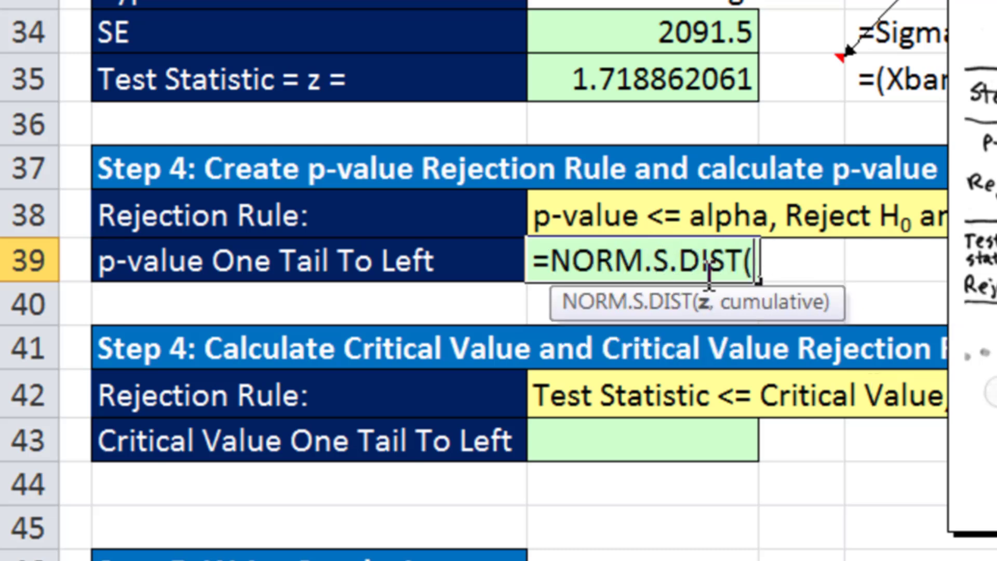
pyautogui.click(647, 78)
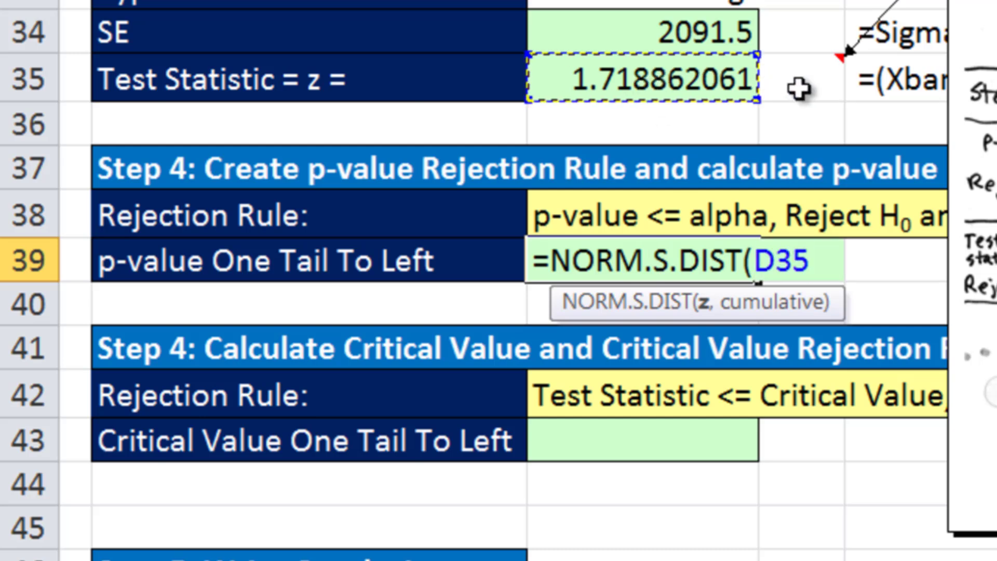
pyautogui.write(',')
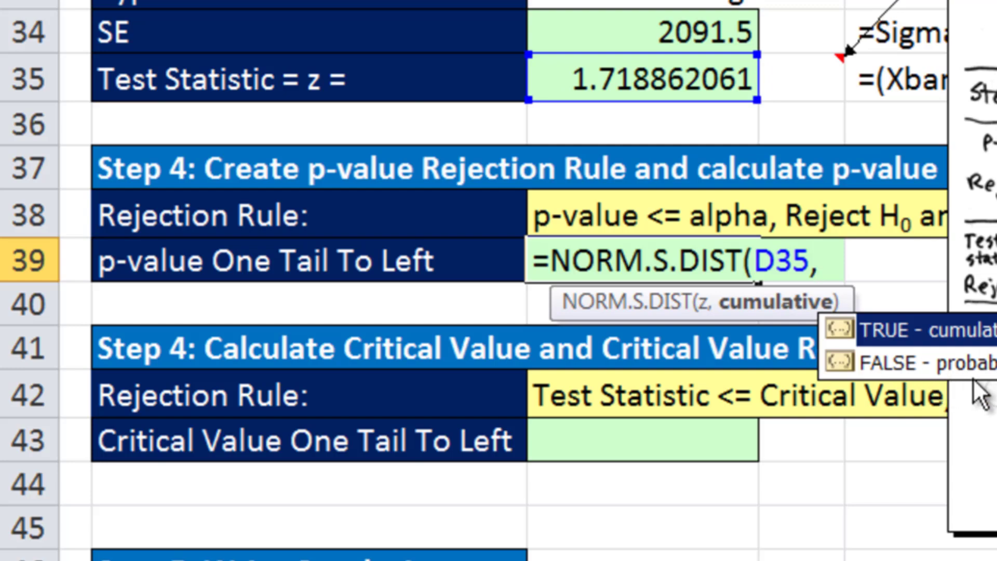
pyautogui.write('1')
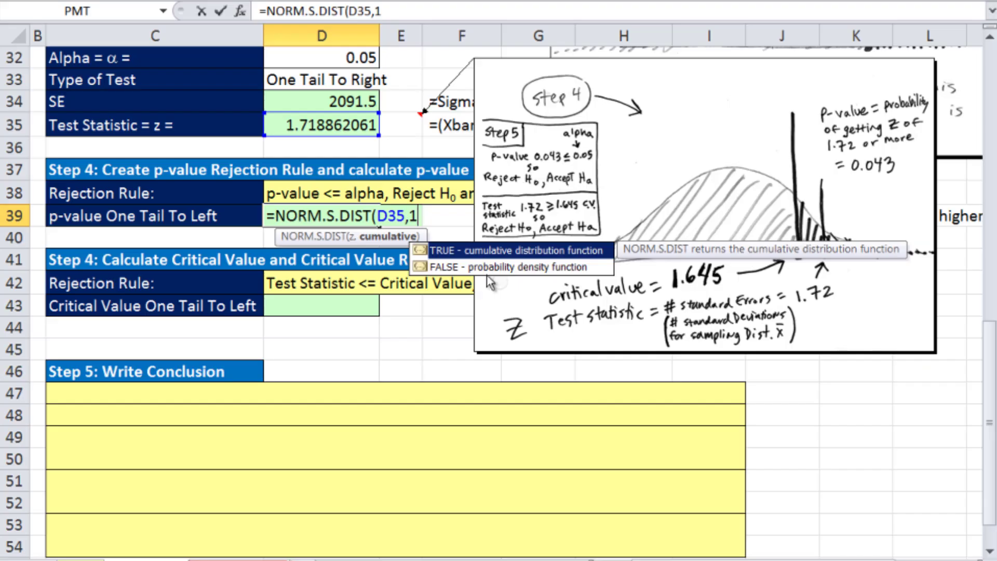
pyautogui.write(')')
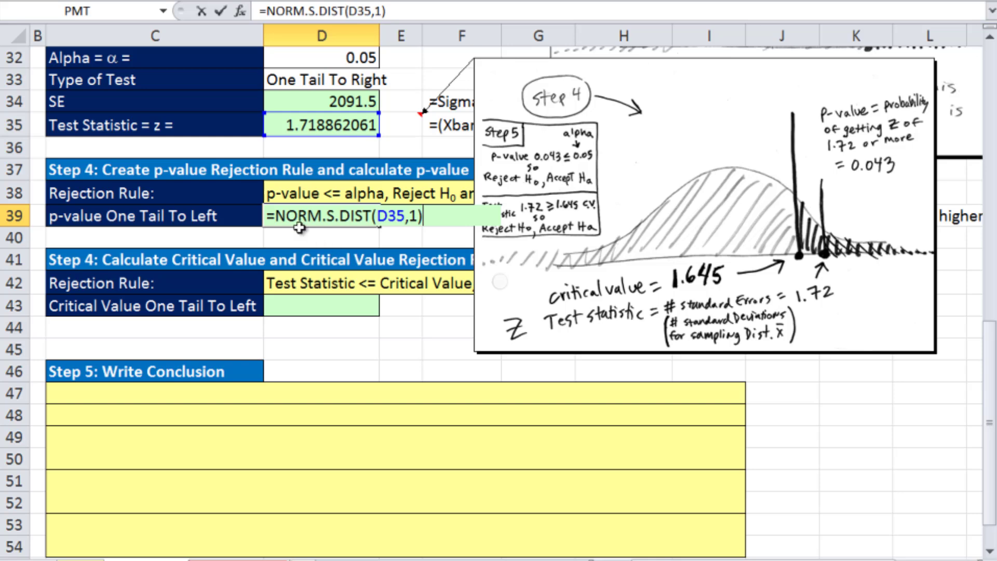
pyautogui.write('1-')
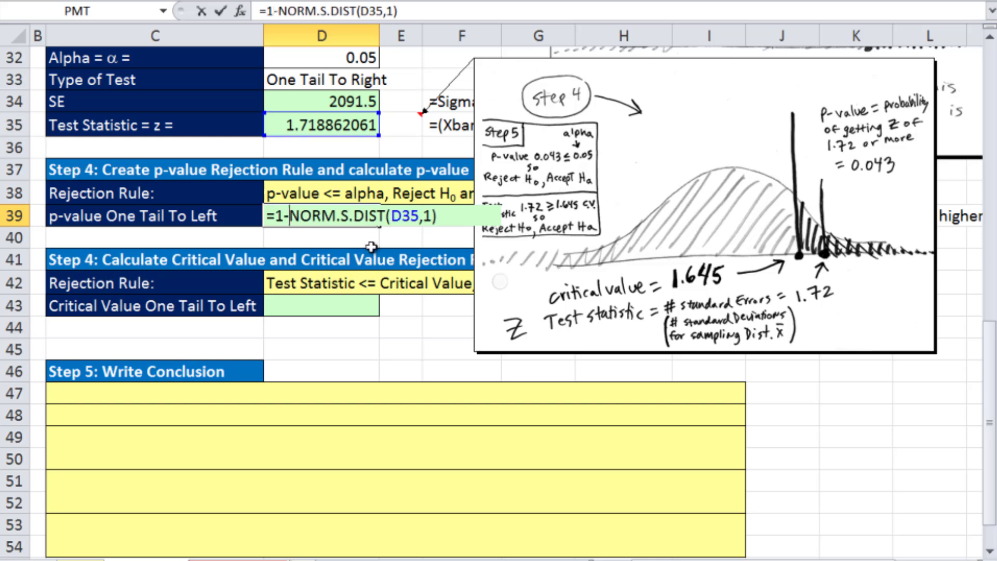
pyautogui.hotkey('ctrl', 'Return')
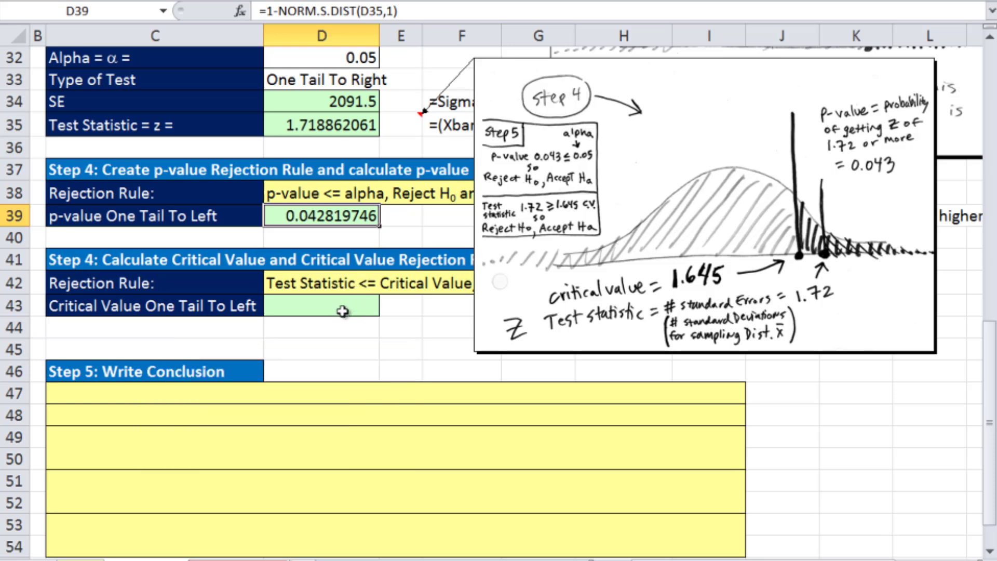
pyautogui.click(338, 309)
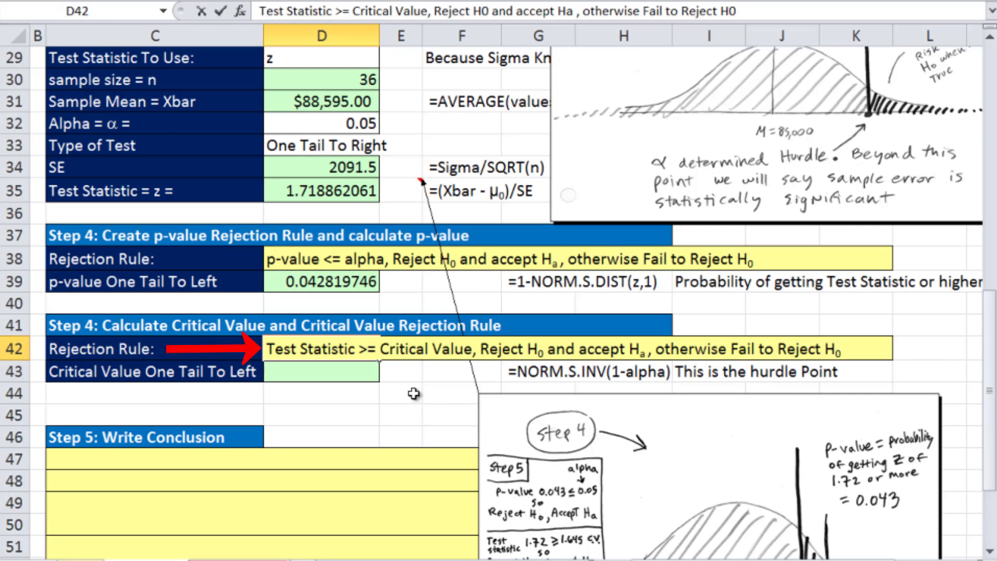
# Commit the rejection rule edited to read Test Statistic >= Critical Value
pyautogui.click(408, 393)
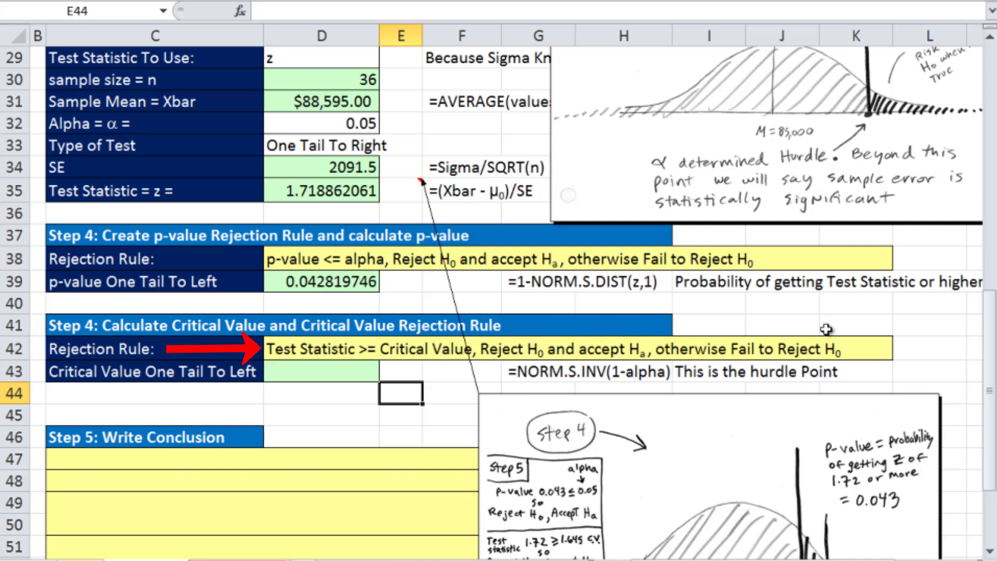
# Enter =NORM.S.INV(1-D32) in D43, giving a critical value of 1.644853627
pyautogui.click(338, 374)
pyautogui.write('=')
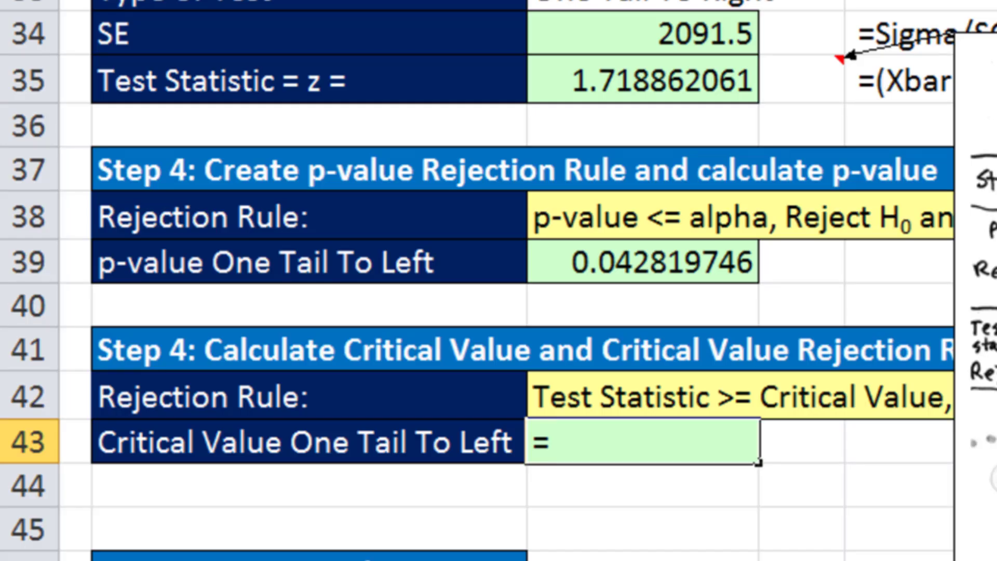
pyautogui.write('norm.')
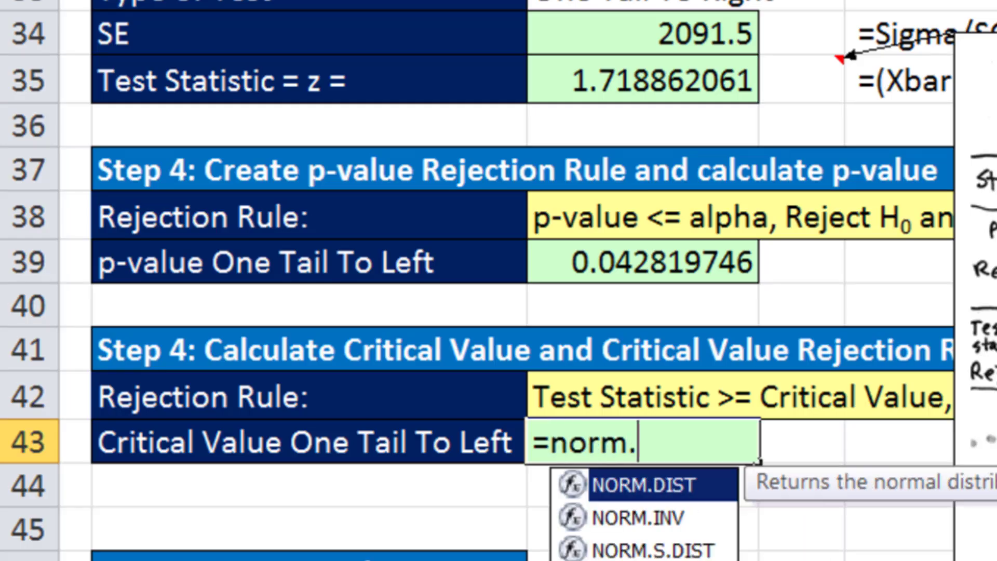
pyautogui.write('s')
pyautogui.click(697, 520)
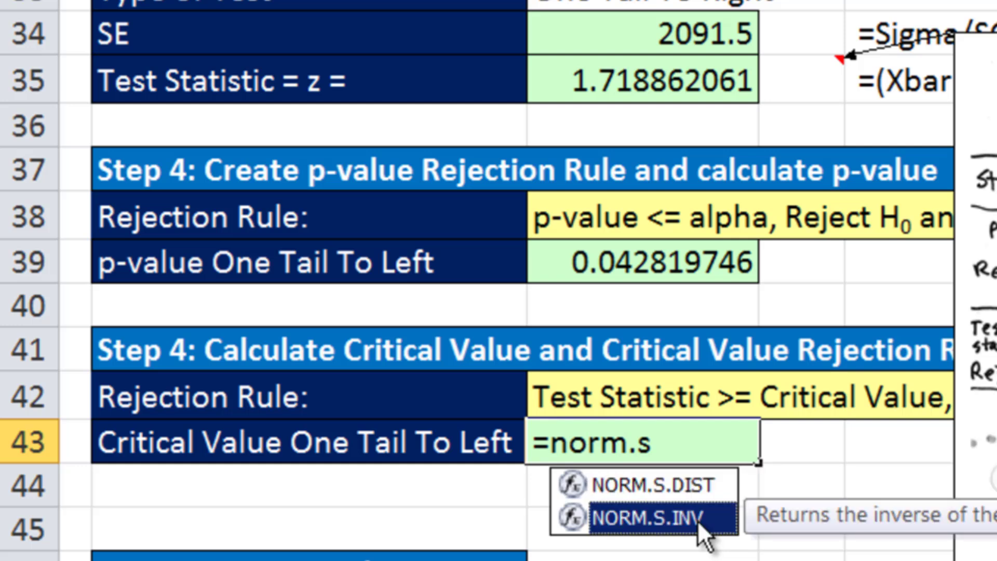
pyautogui.doubleClick(696, 520)
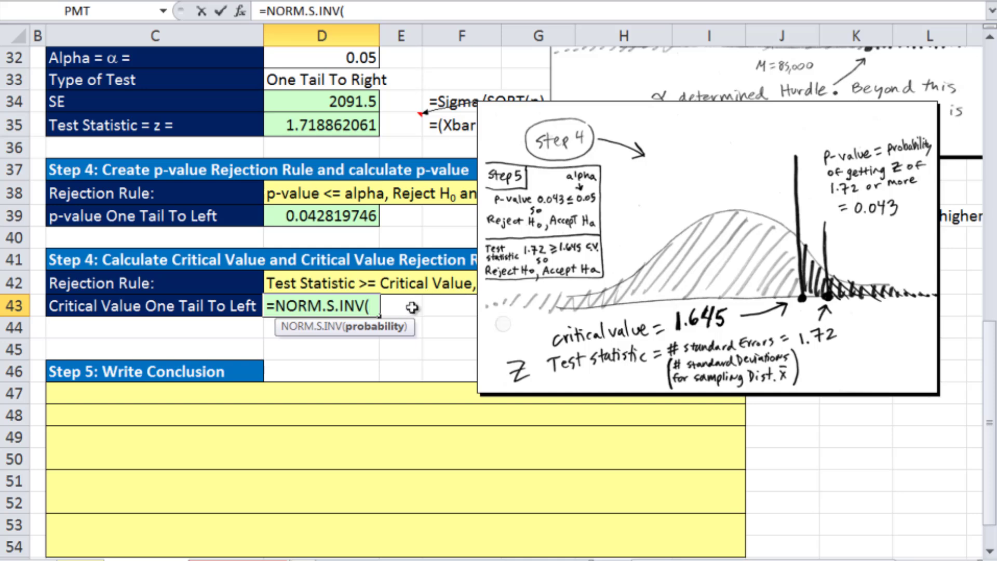
pyautogui.write('1-')
pyautogui.click(340, 59)
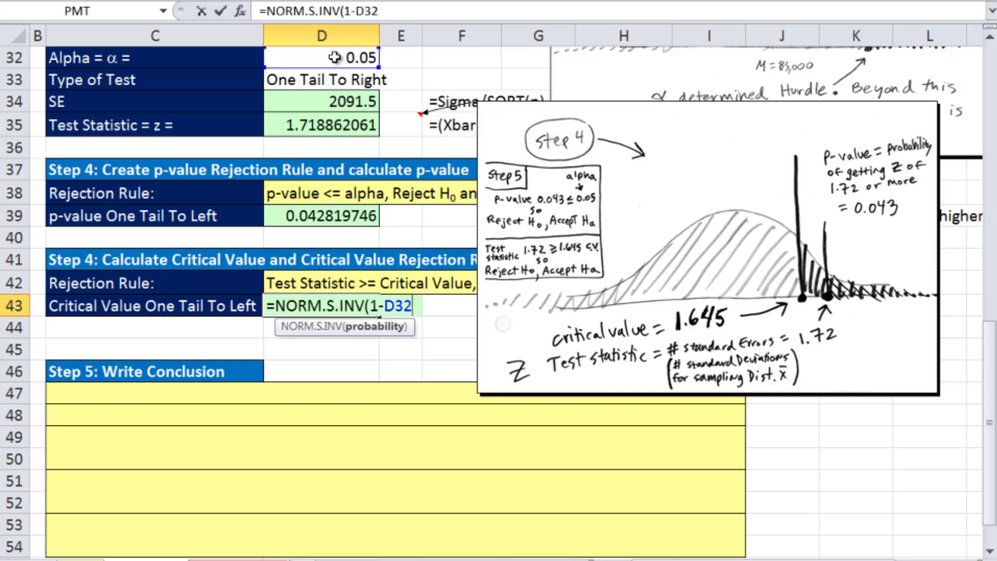
pyautogui.write(')')
pyautogui.hotkey('ctrl', 'Return')
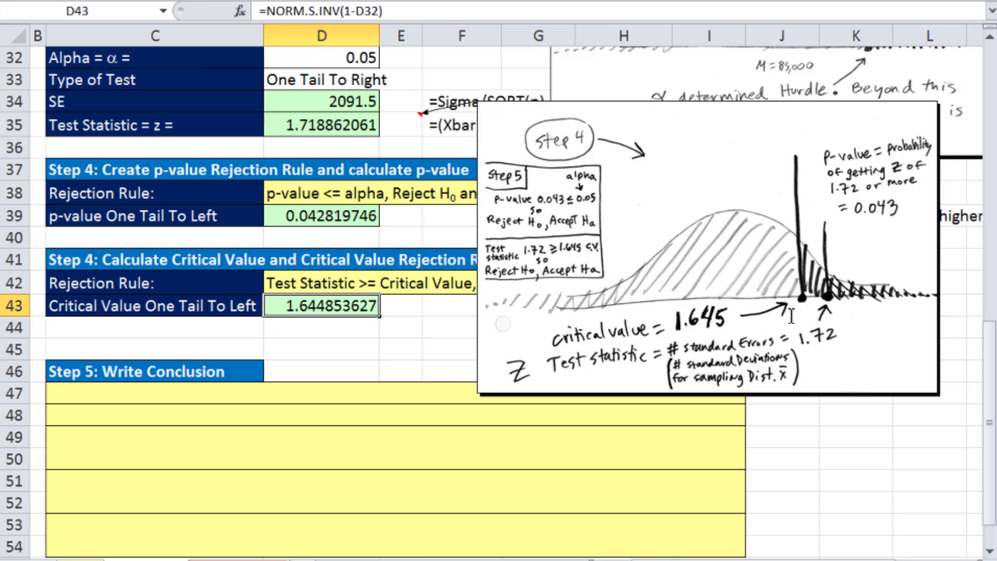
pyautogui.click(41, 393)
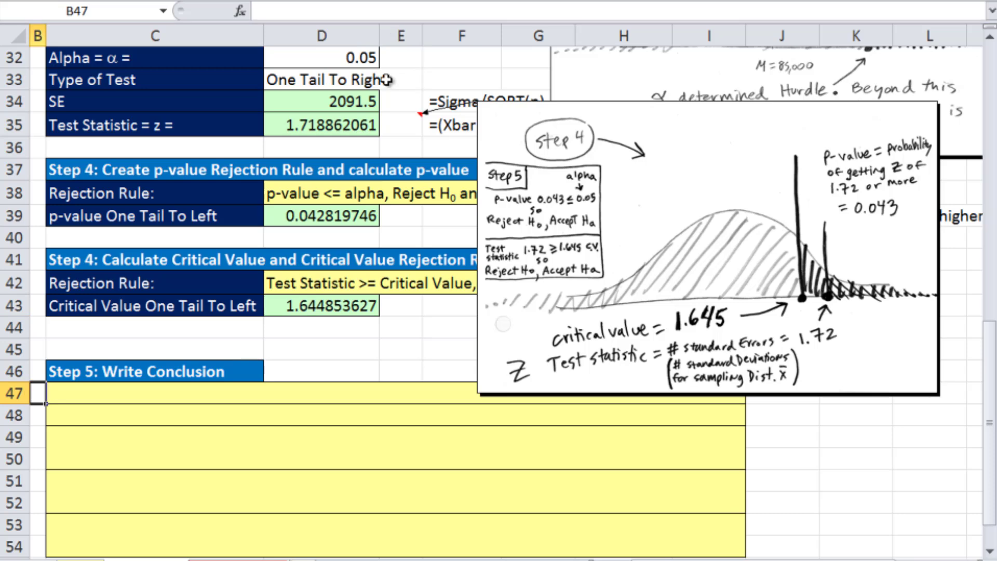
# Paste the p-value conclusion sentence (0.043 <= alpha 0.05, reject H0) into B47
pyautogui.click(351, 130)
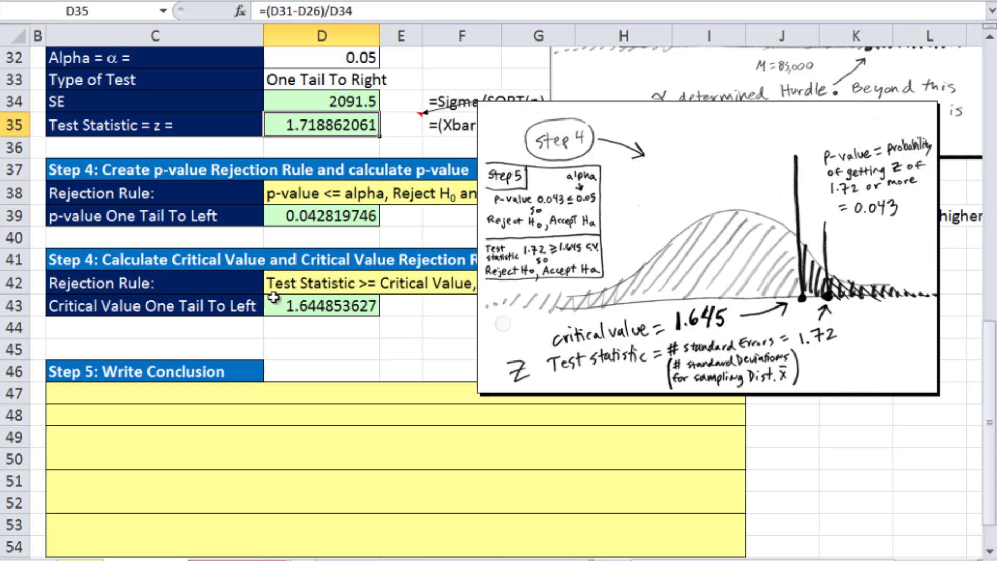
pyautogui.click(37, 395)
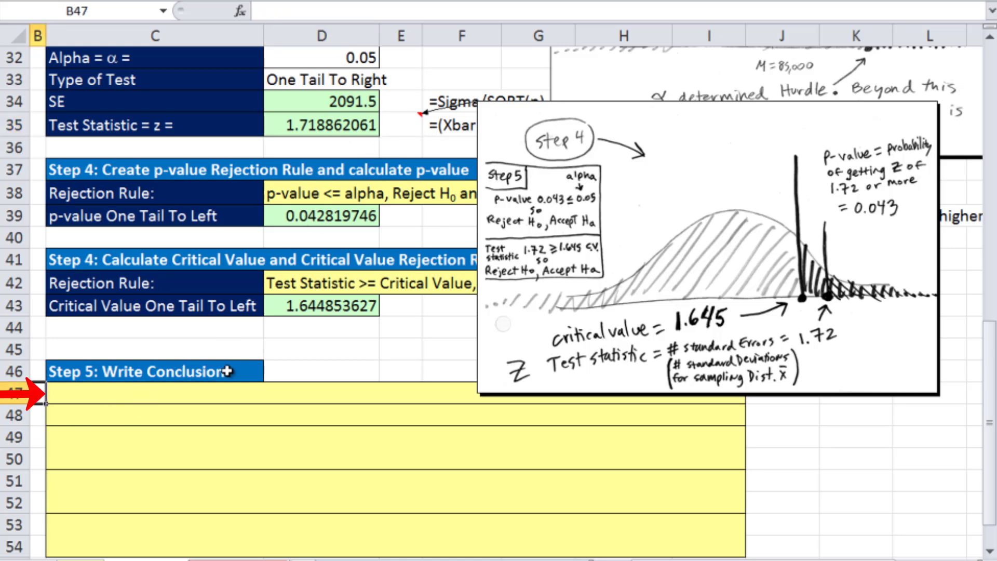
pyautogui.write('Because the p-value of 0.043 <= alpha of 0.05, we reject H0 and accept Ha')
pyautogui.press('Return')
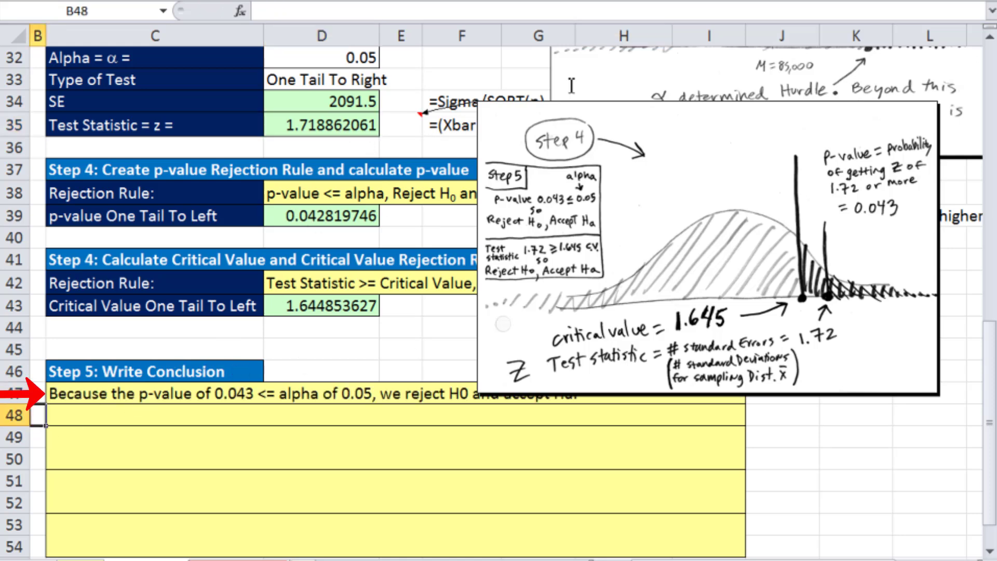
# Write in B48: test statistic 1.72 >= critical value 1.645, so reject H0 and accept Ha
pyautogui.click(514, 110)
pyautogui.click(855, 480)
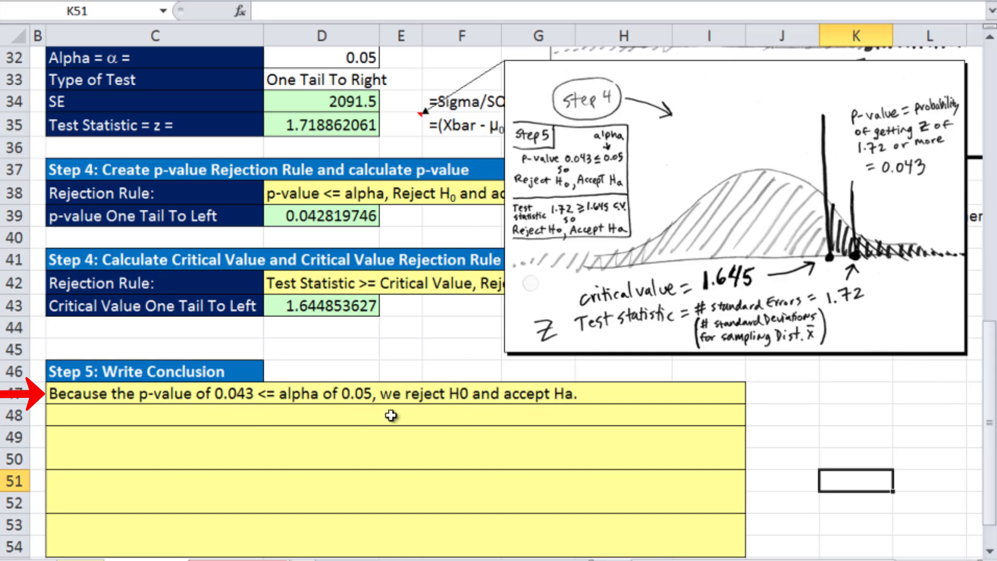
pyautogui.click(37, 415)
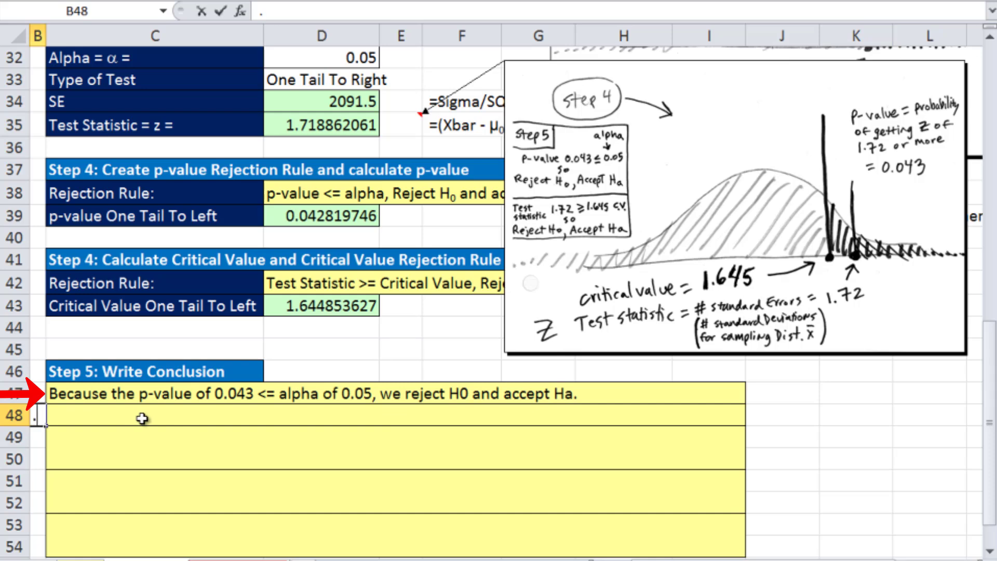
pyautogui.write('Because the test statistic of 1.72 >= critical value of 1.645, we reject H0 and accept Ha.')
pyautogui.press('Return')
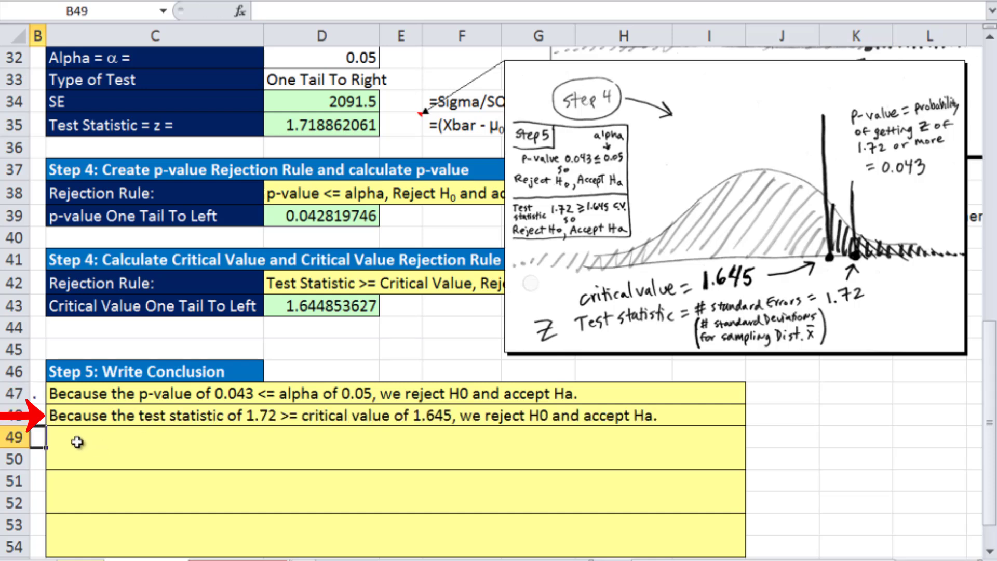